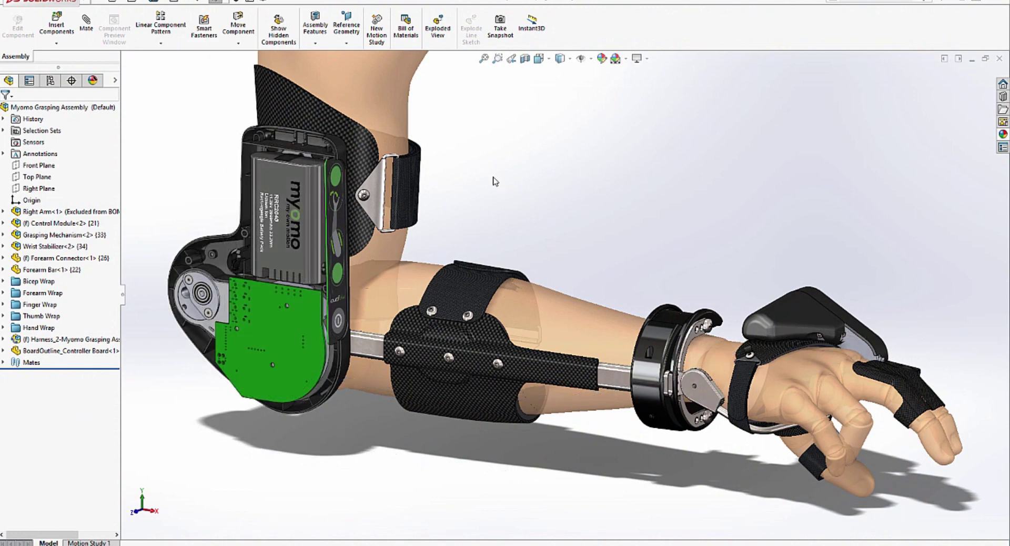
# - Hide the control module's outer cover in the arm assembly and open the green controller board in its own window
pyautogui.moveTo(495, 182); pyautogui.dragTo(522, 218, button='right')
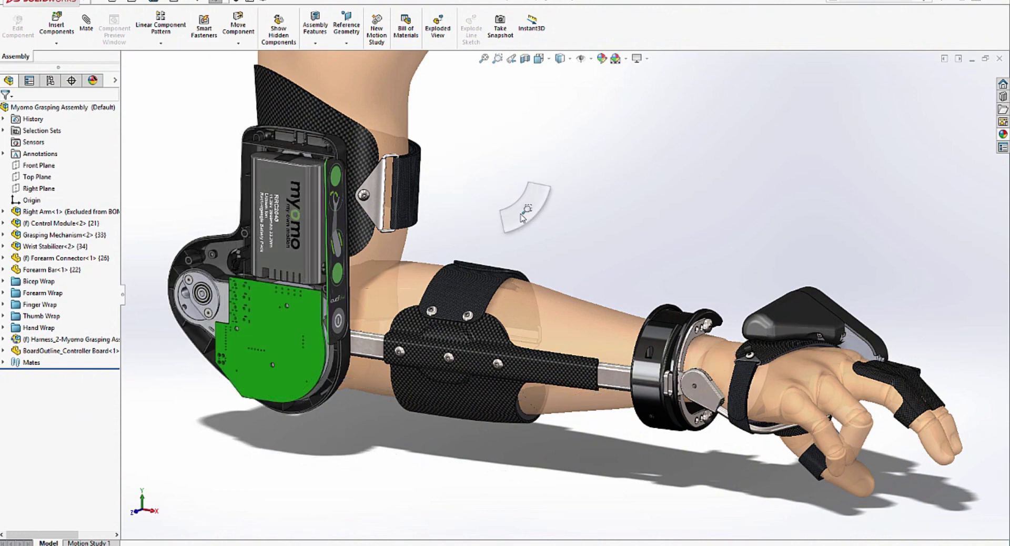
pyautogui.moveTo(158, 235); pyautogui.dragTo(437, 432)
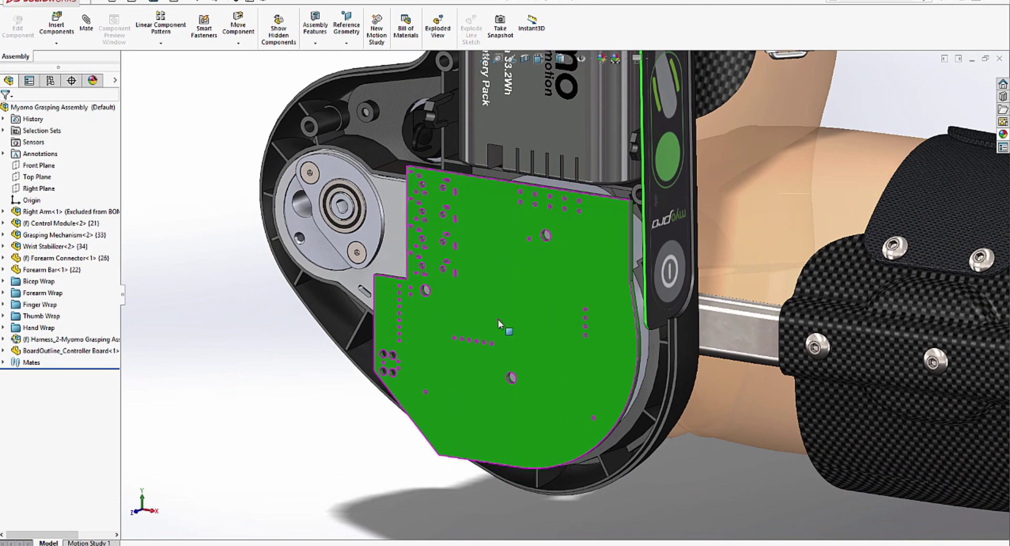
pyautogui.moveTo(498, 319); pyautogui.dragTo(567, 333, button='middle')
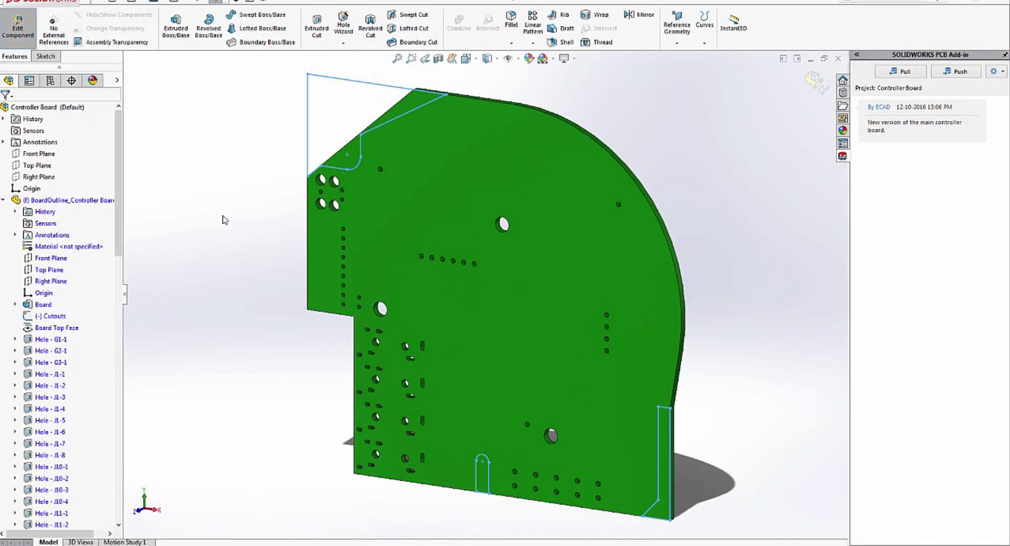
# - Cut the sketched cutouts 10 mm blind into the board and push the change with the comment "New location slots added."
pyautogui.hotkey('ctrl', 'e')
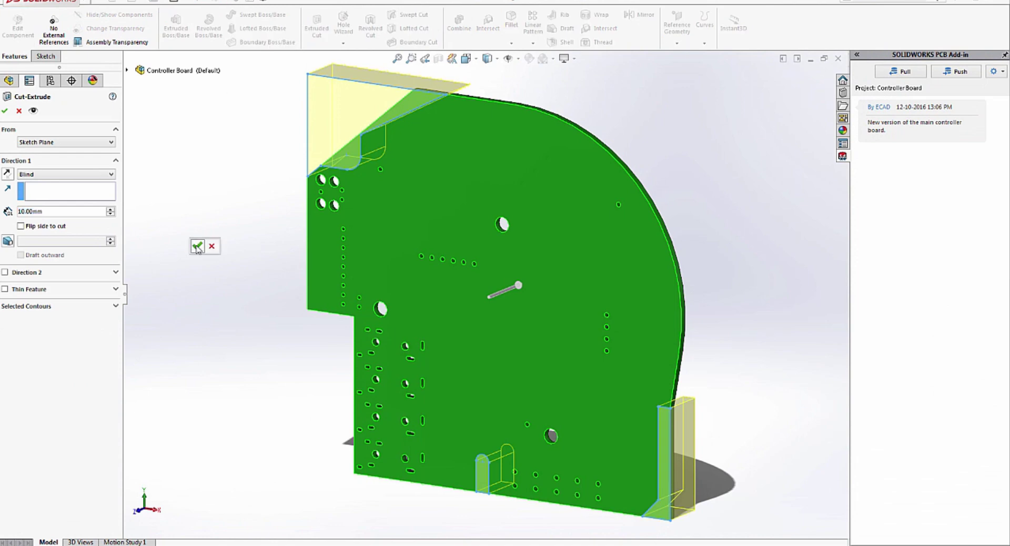
pyautogui.click(197, 246)
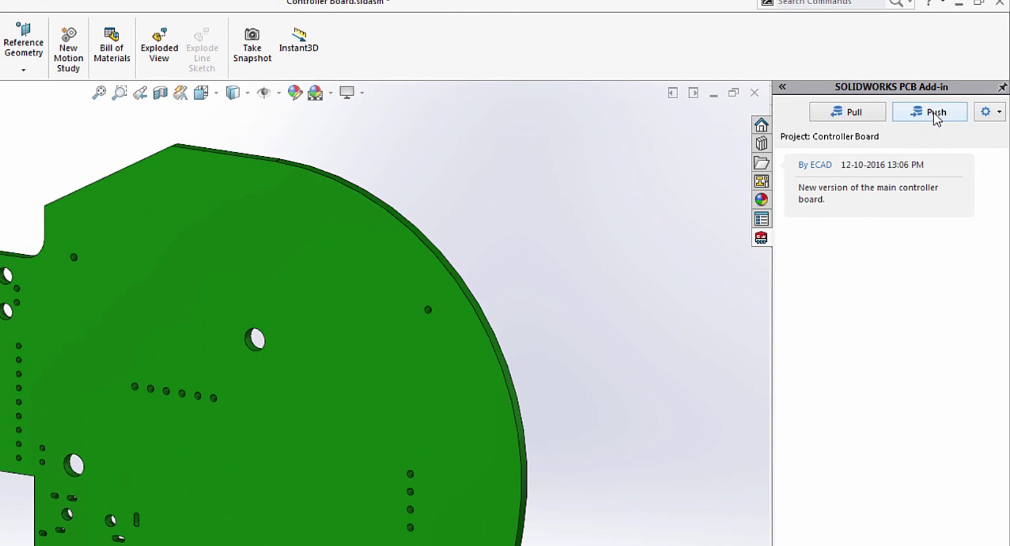
pyautogui.click(936, 117)
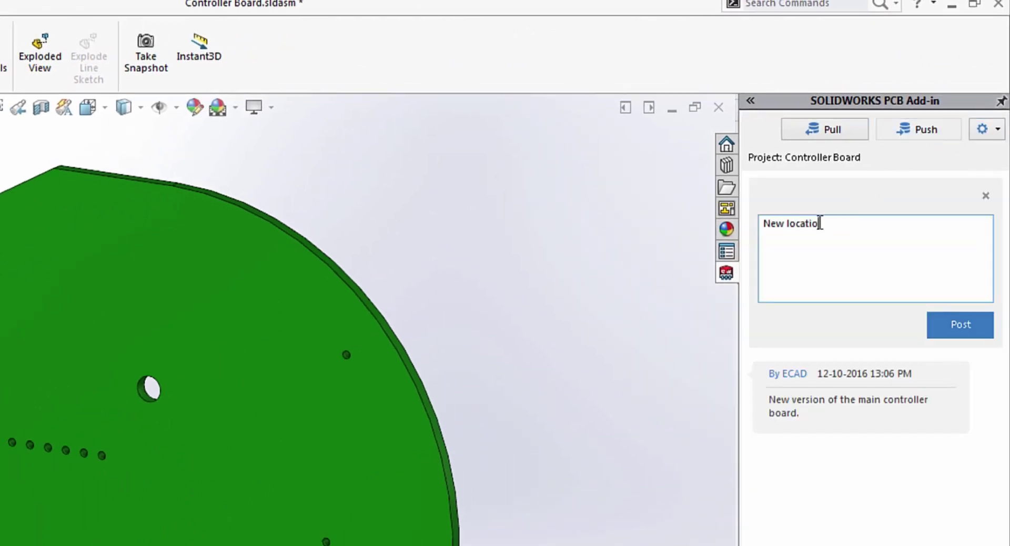
pyautogui.click(948, 323)
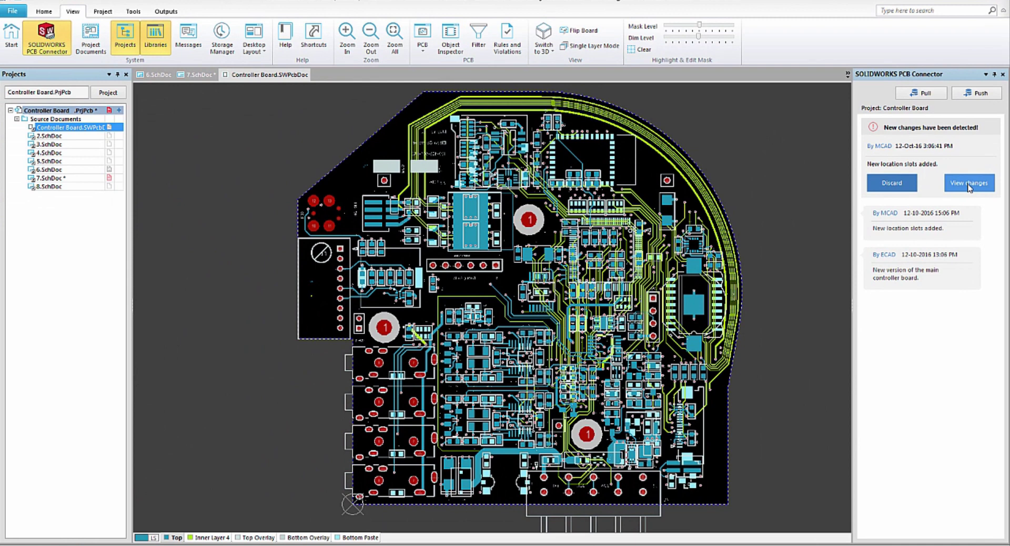
# - In SOLIDWORKS PCB, review the incoming changes and accept the cutouts Free-Cut-Extrude2, Free-Cut-Extrude3 and Free-Cut-Extrude4
pyautogui.click(940, 311)
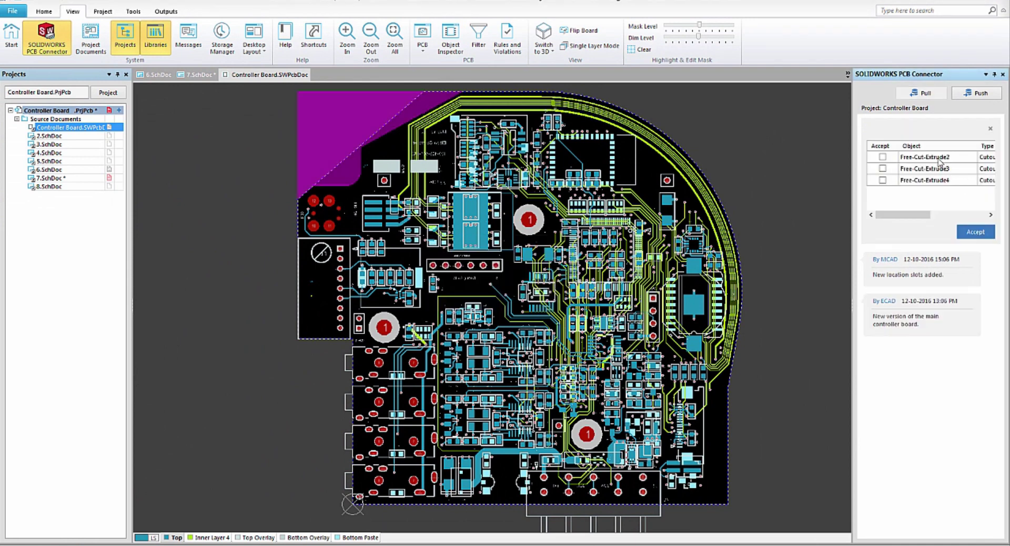
pyautogui.click(934, 170)
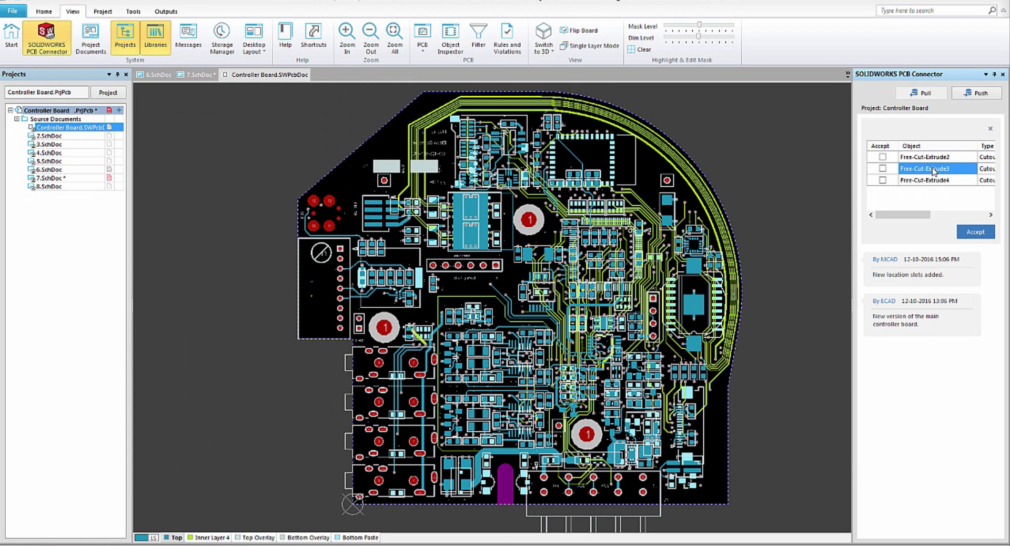
pyautogui.click(928, 183)
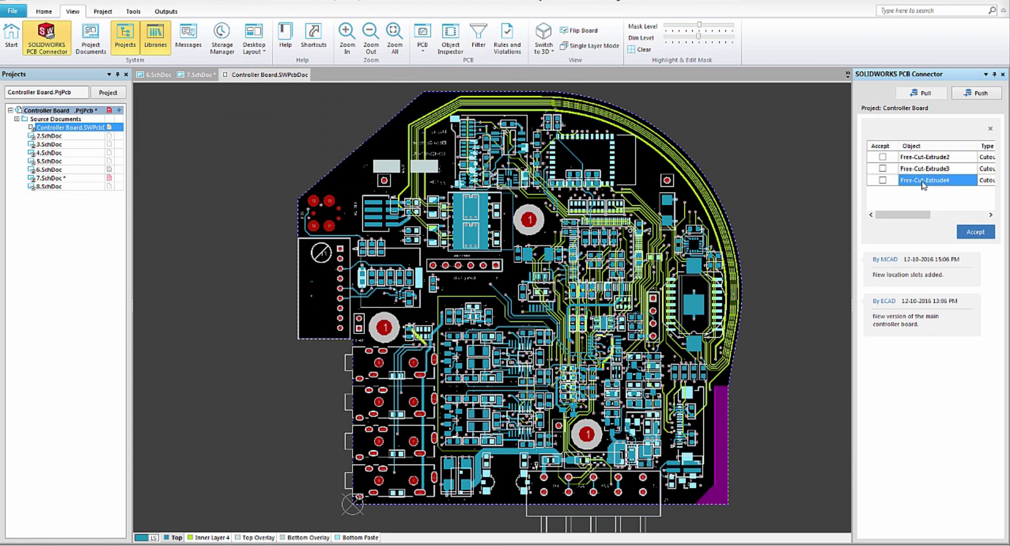
pyautogui.click(884, 158)
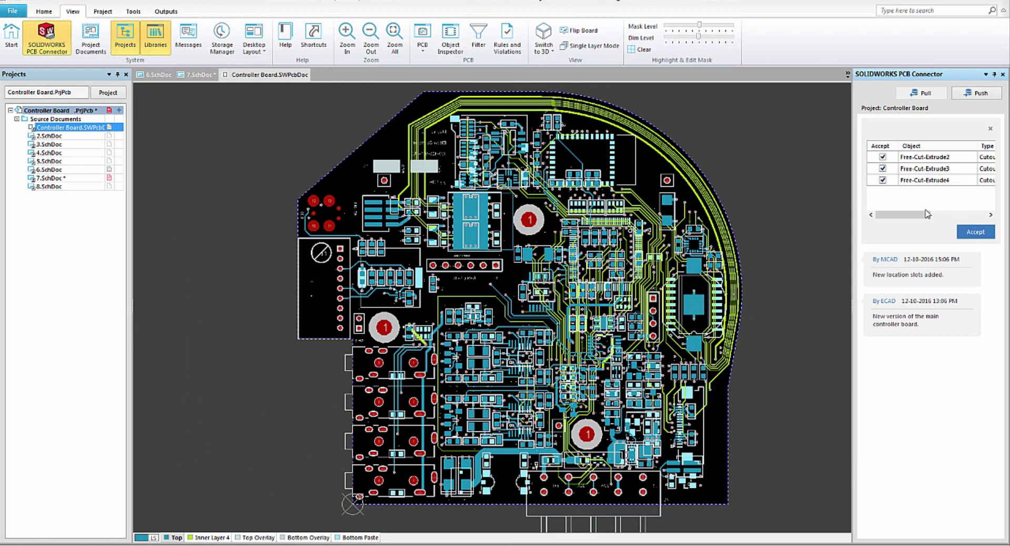
pyautogui.click(974, 232)
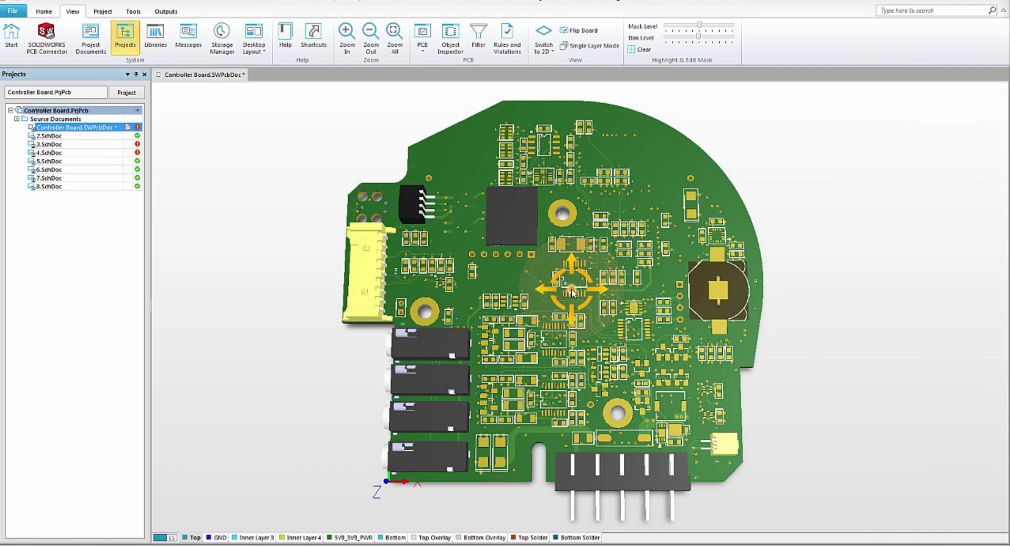
# - Place Top Shell.SLDPRT as a generic 3D model body around the board and inspect the fit near the pin header
pyautogui.keyDown('shift'); pyautogui.moveTo(572, 292); pyautogui.dragTo(556, 341, button='right'); pyautogui.keyUp('shift')
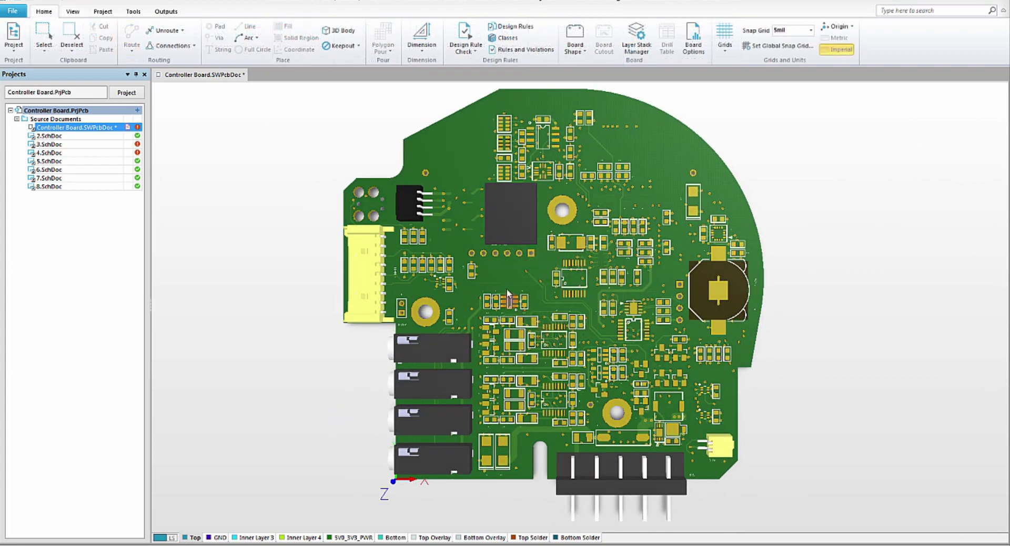
pyautogui.click(343, 33)
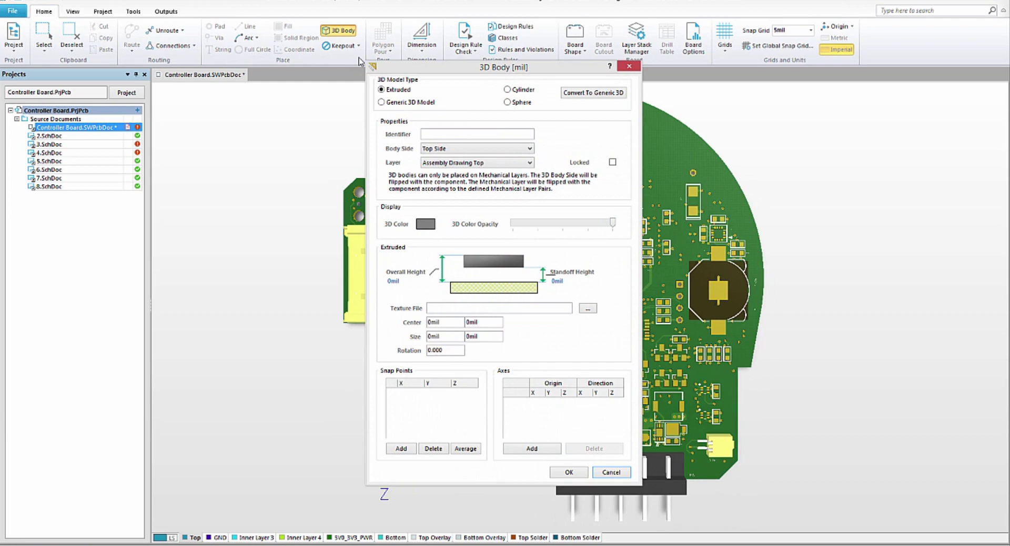
pyautogui.click(382, 102)
pyautogui.click(472, 341)
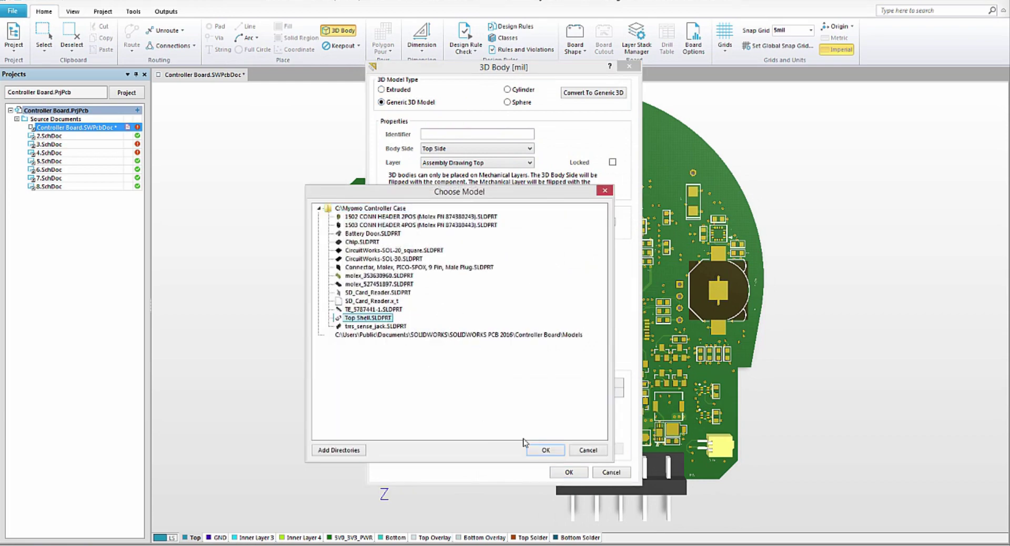
pyautogui.click(545, 451)
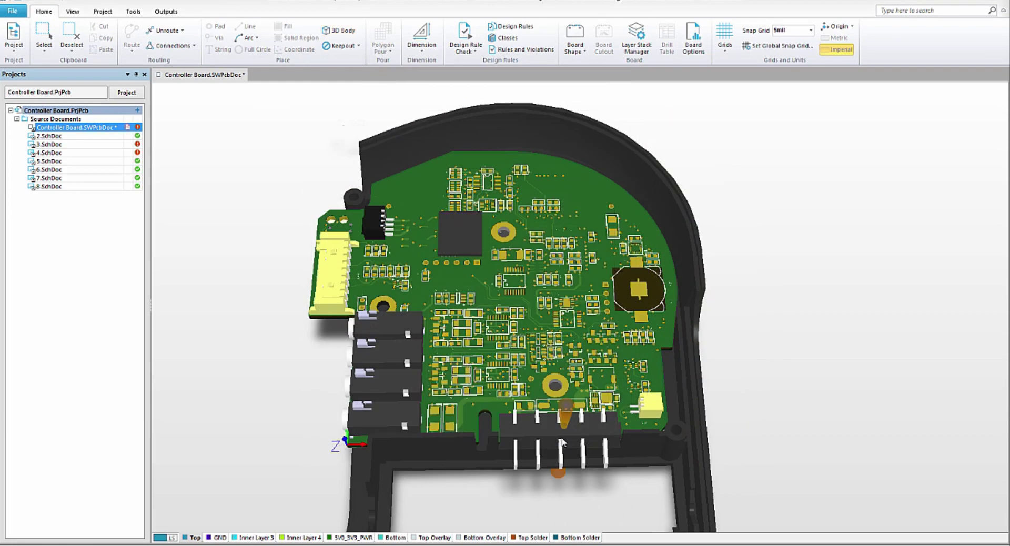
pyautogui.moveTo(562, 445); pyautogui.dragTo(562, 439, button='middle')
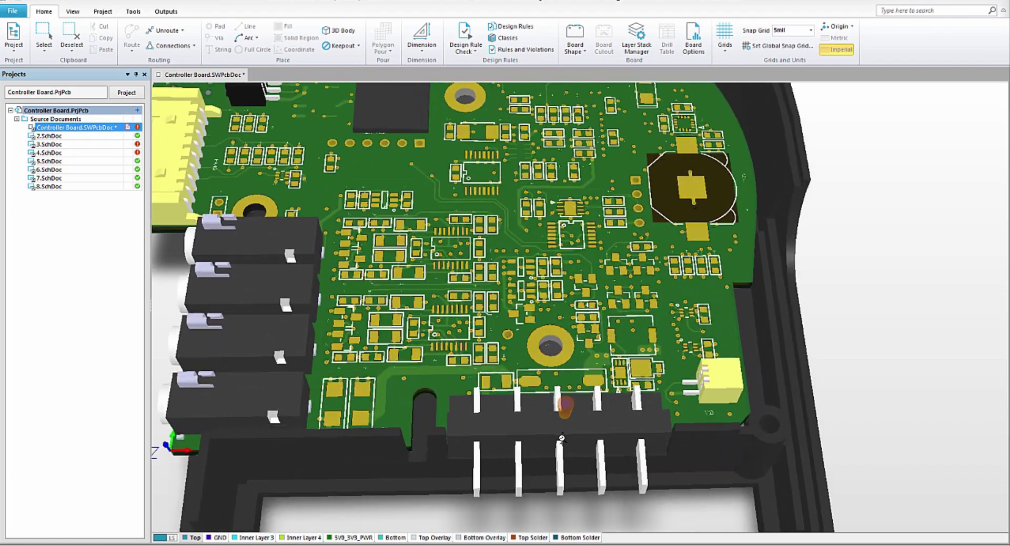
pyautogui.keyDown('ctrl'); pyautogui.scroll(1, 561, 438); pyautogui.keyUp('ctrl')
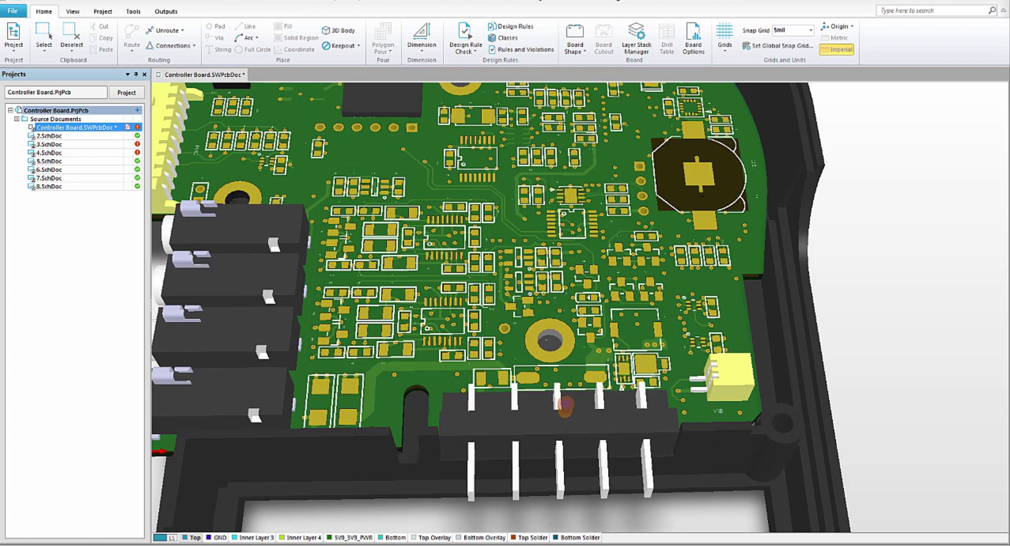
pyautogui.click(561, 425)
pyautogui.click(581, 405)
pyautogui.moveTo(581, 405); pyautogui.dragTo(558, 399)
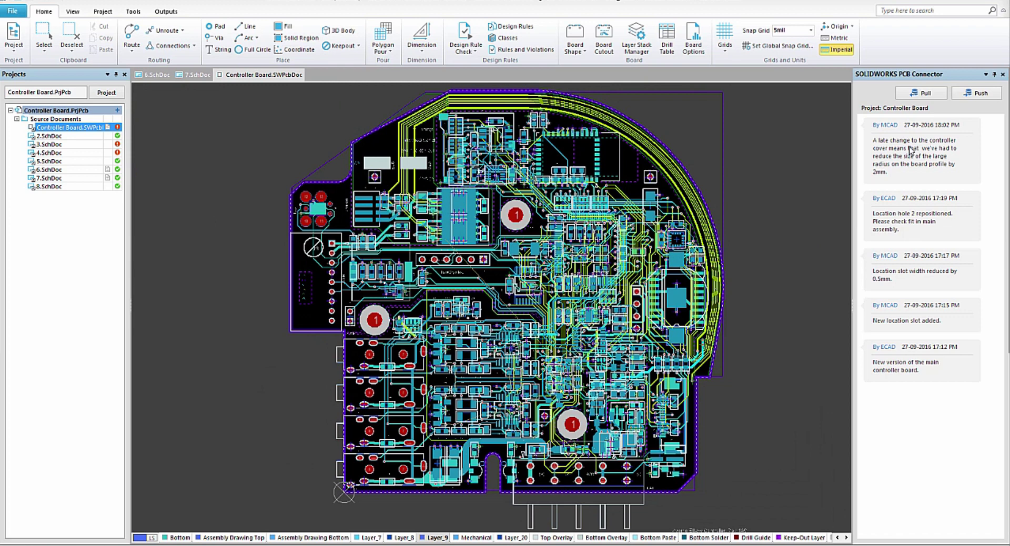
# - Push the board with the comment "Motor connections and interconnects added." and pull the detected changes for viewing in SOLIDWORKS
pyautogui.click(957, 99)
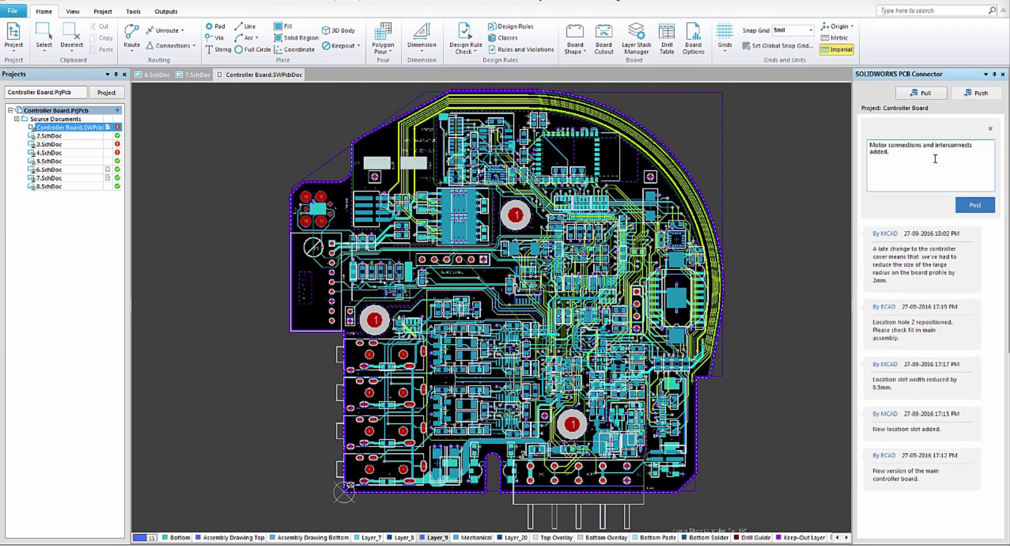
pyautogui.click(971, 208)
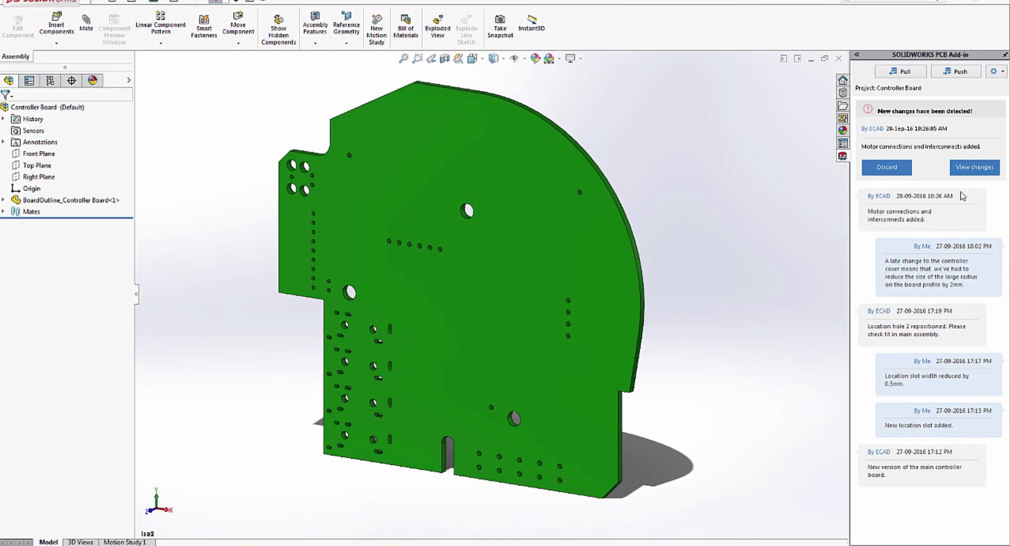
pyautogui.click(982, 170)
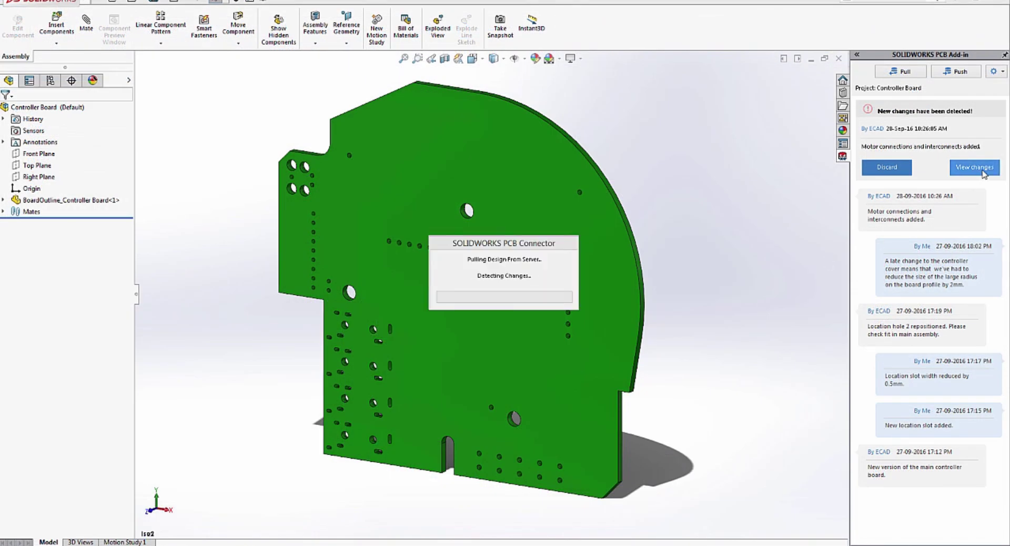
pyautogui.moveTo(686, 436); pyautogui.dragTo(720, 433, button='middle')
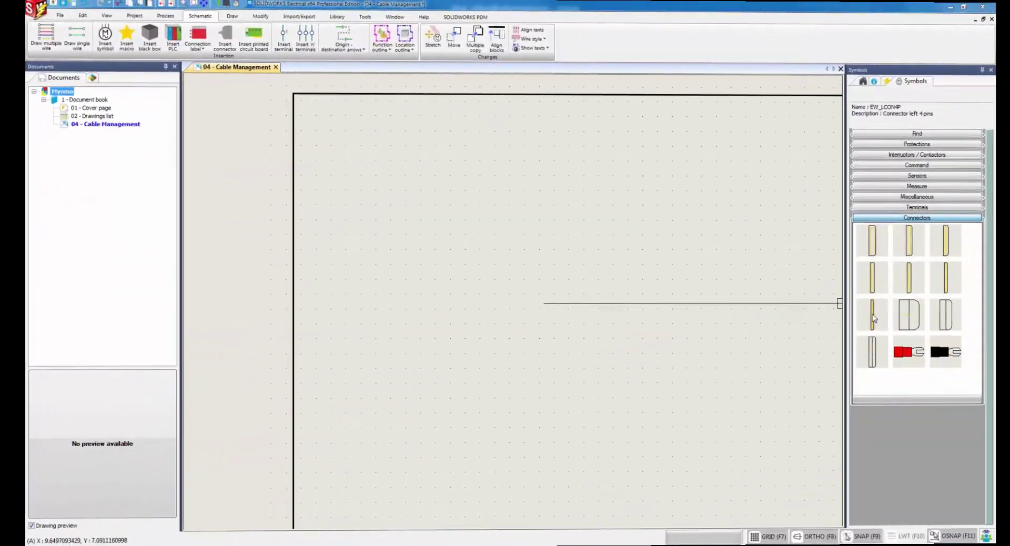
# - In SOLIDWORKS Electrical, place a left 8-pin connector symbol near the upper-left corner of the Cable Management sheet
pyautogui.click(872, 316)
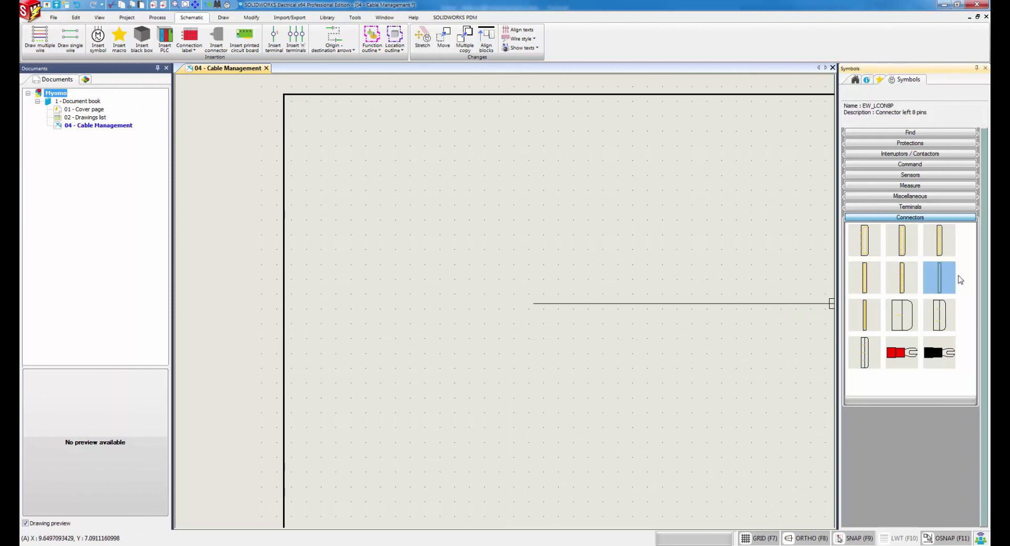
pyautogui.moveTo(945, 285); pyautogui.dragTo(692, 274)
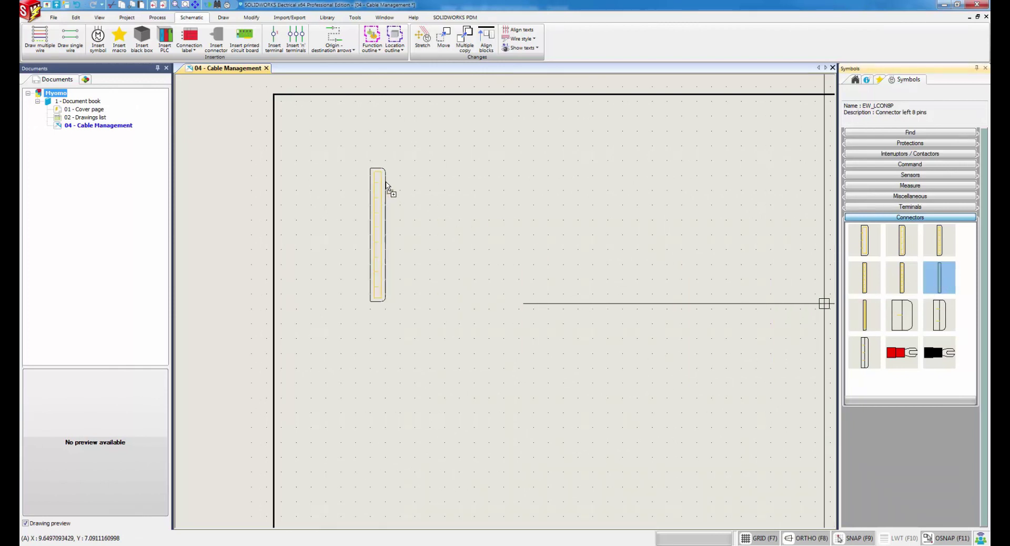
pyautogui.click(372, 179)
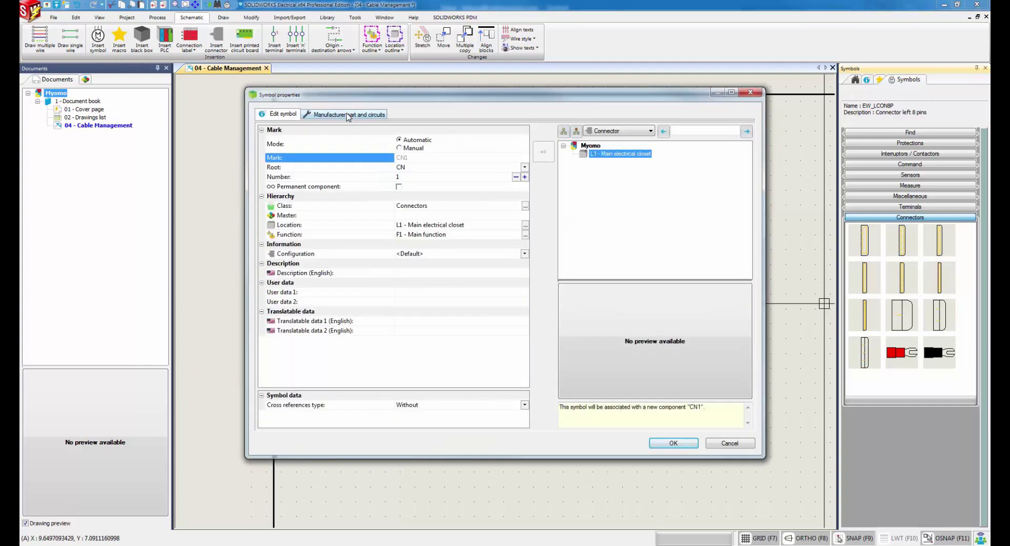
# - Assign the Molex PICO-SPOX, 8 Pin, Male manufacturer part to the connector symbol
pyautogui.click(347, 115)
pyautogui.click(270, 140)
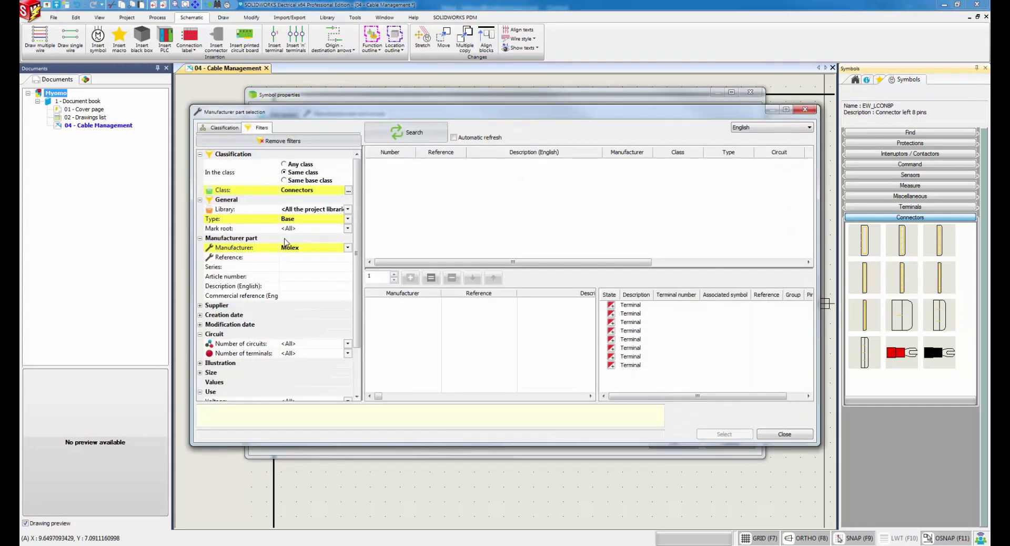
pyautogui.click(392, 132)
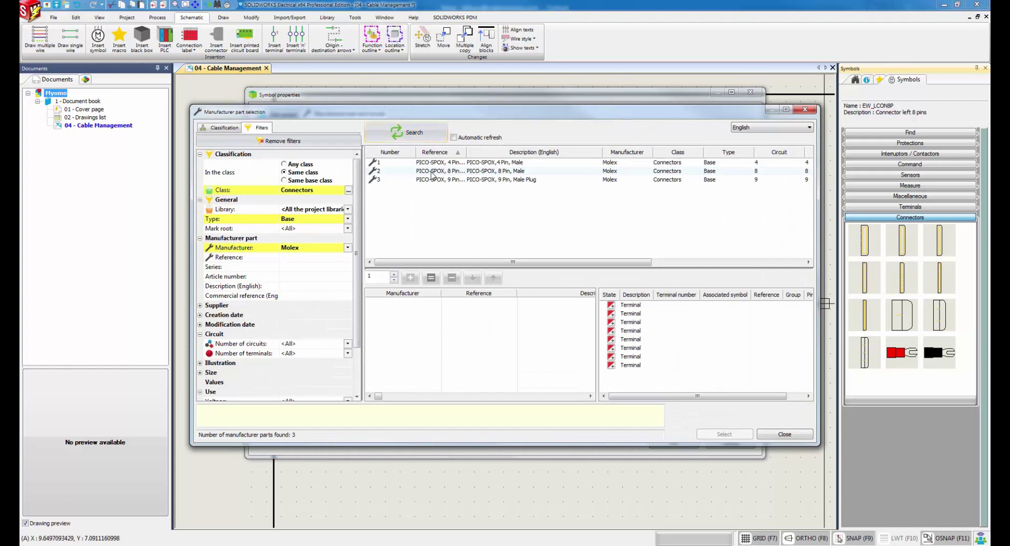
pyautogui.click(431, 171)
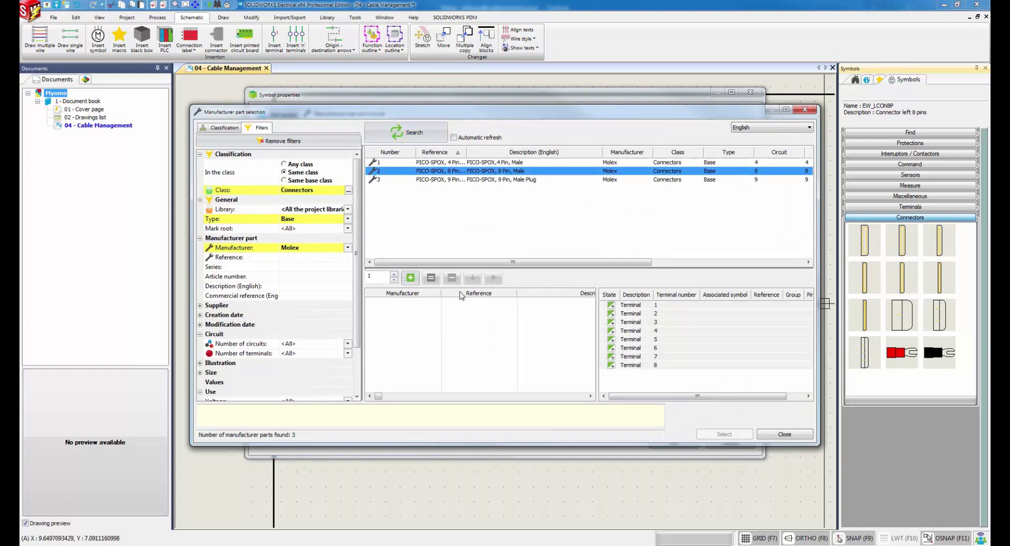
pyautogui.click(410, 278)
pyautogui.click(729, 433)
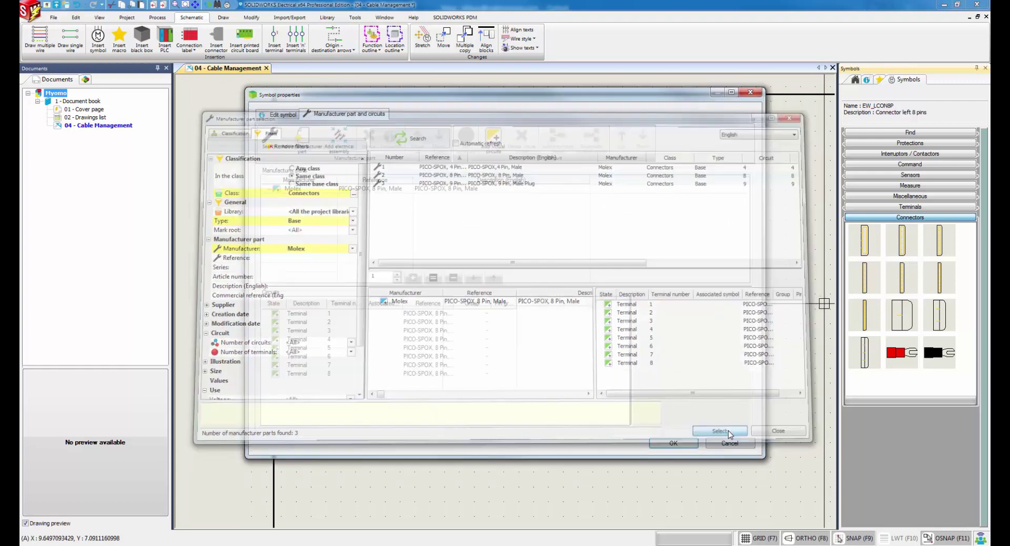
pyautogui.click(692, 445)
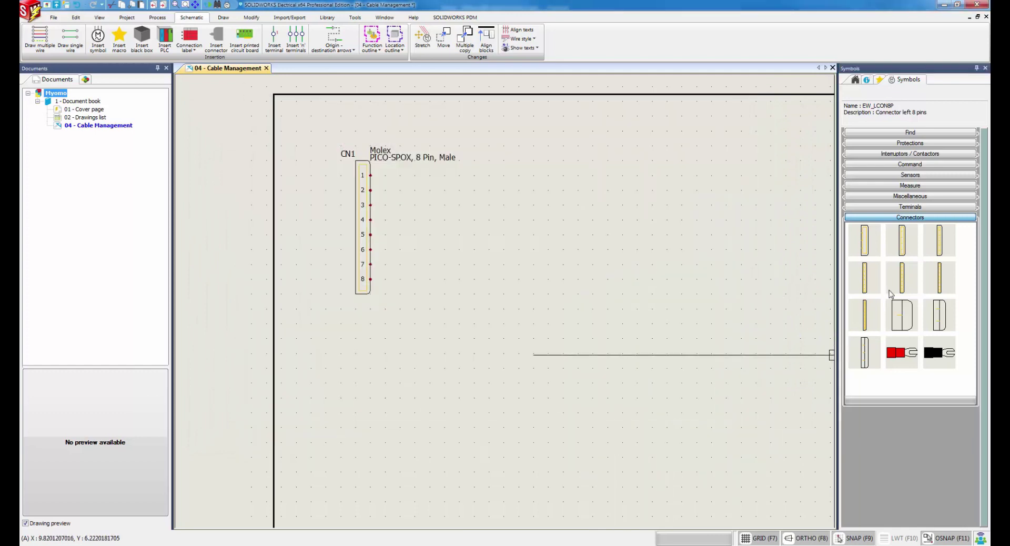
# - Insert a left 4-pin connector below the 8-pin one and assign it the Molex PICO-SPOX, 4 Pin, Male part
pyautogui.click(910, 241)
pyautogui.click(370, 345)
pyautogui.click(318, 111)
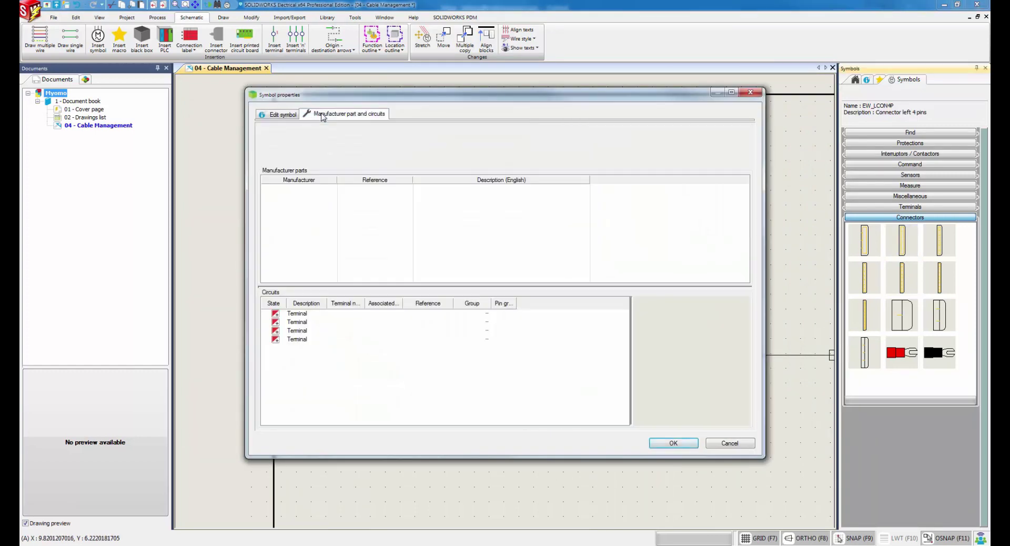
pyautogui.click(390, 137)
pyautogui.click(406, 132)
pyautogui.click(421, 163)
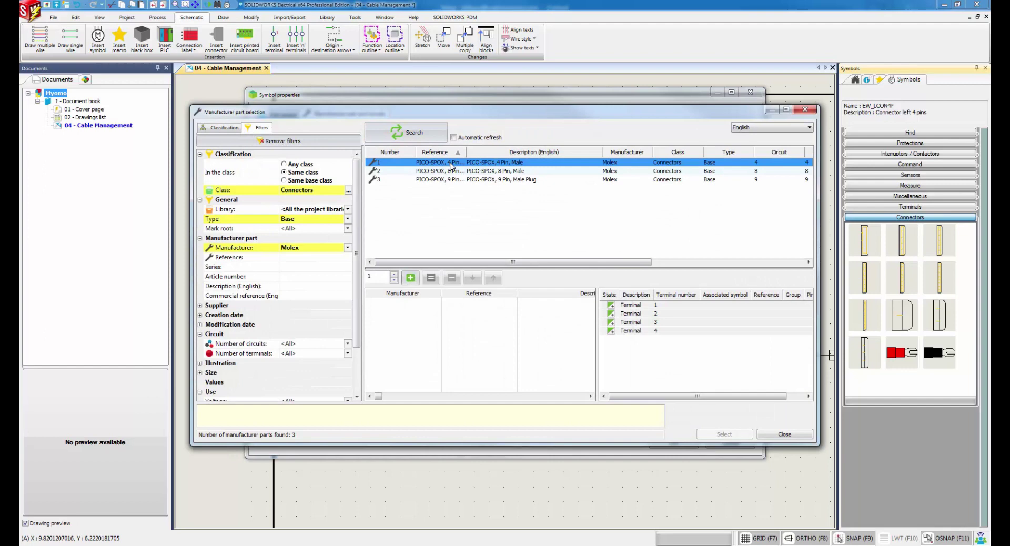
pyautogui.click(410, 278)
pyautogui.click(725, 434)
pyautogui.click(684, 446)
# - Draw a single 18AWG Yellow wire from pin 8 of connector CN1 to pin 2 of connector CN2
pyautogui.moveTo(390, 424); pyautogui.dragTo(455, 410, button='middle')
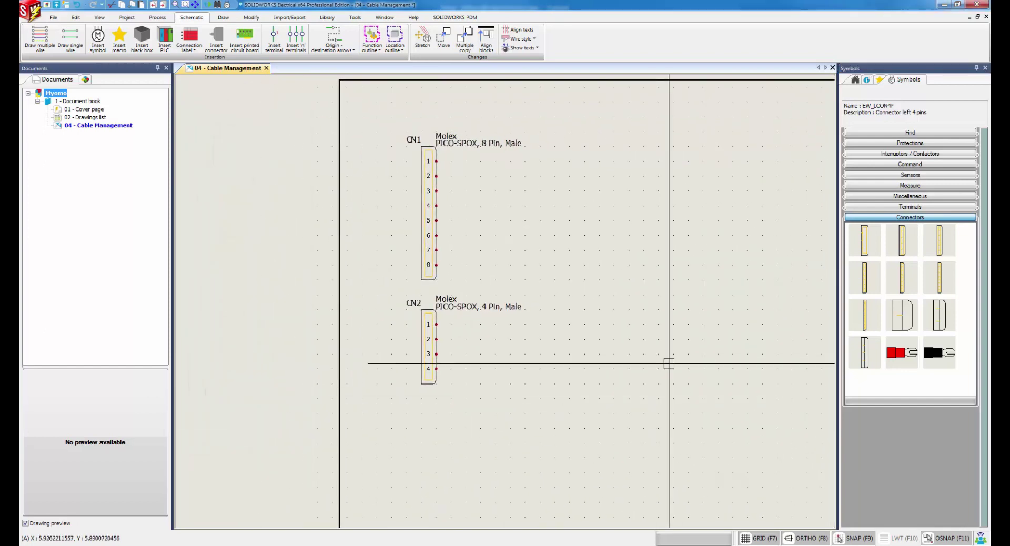
pyautogui.click(71, 41)
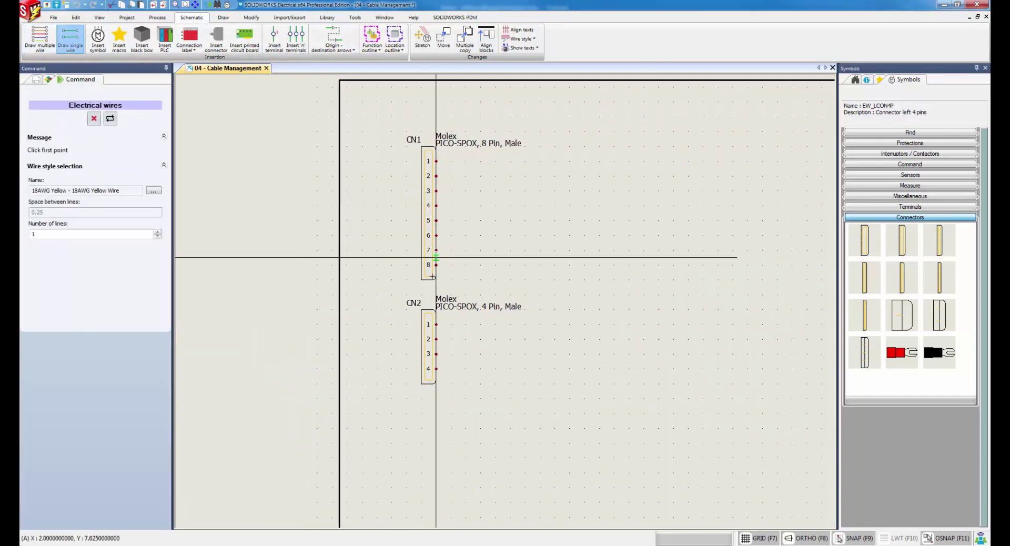
pyautogui.click(437, 265)
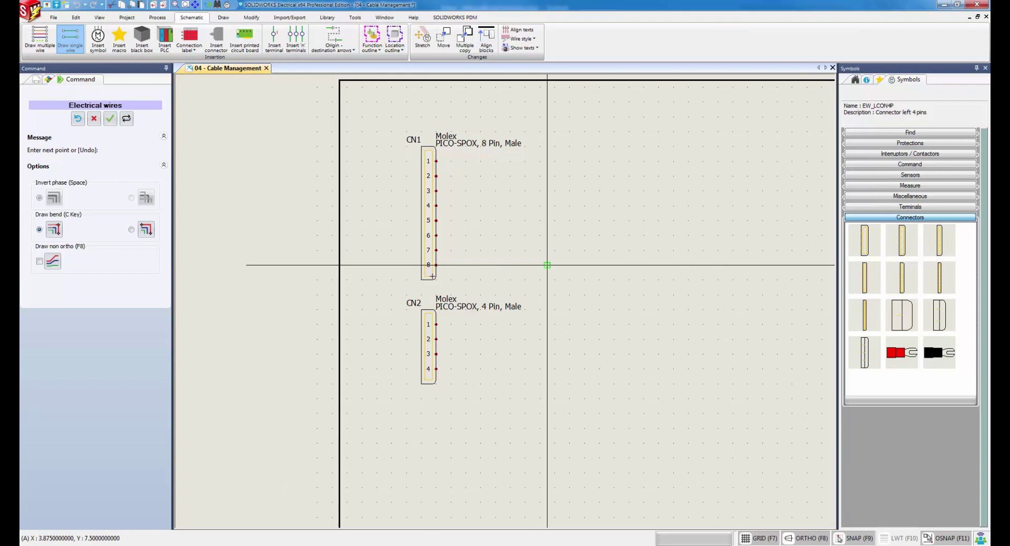
pyautogui.click(547, 265)
pyautogui.click(436, 340)
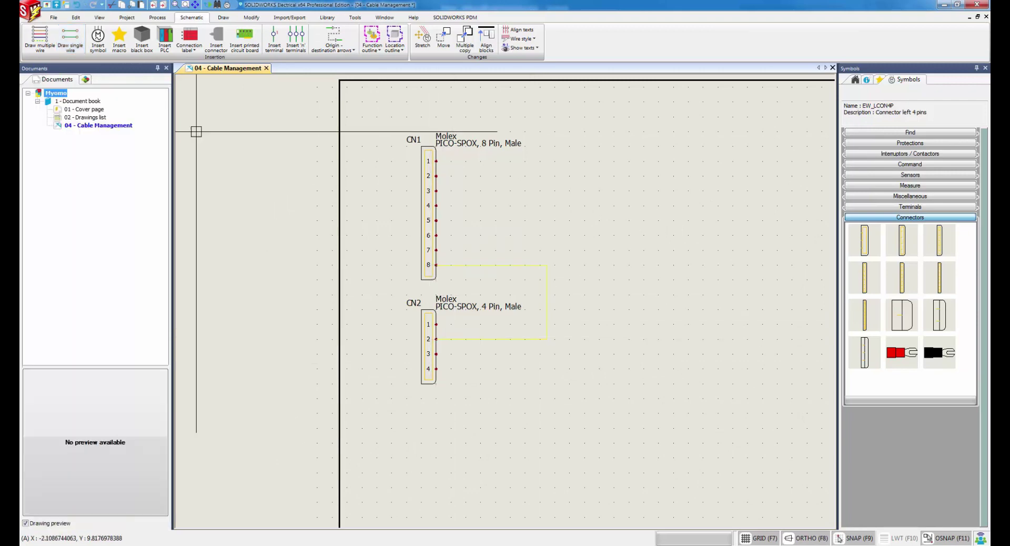
# - Draw a single 18AWG White wire from pin 7 of connector CN1 to pin 1 of connector CN2
pyautogui.click(153, 191)
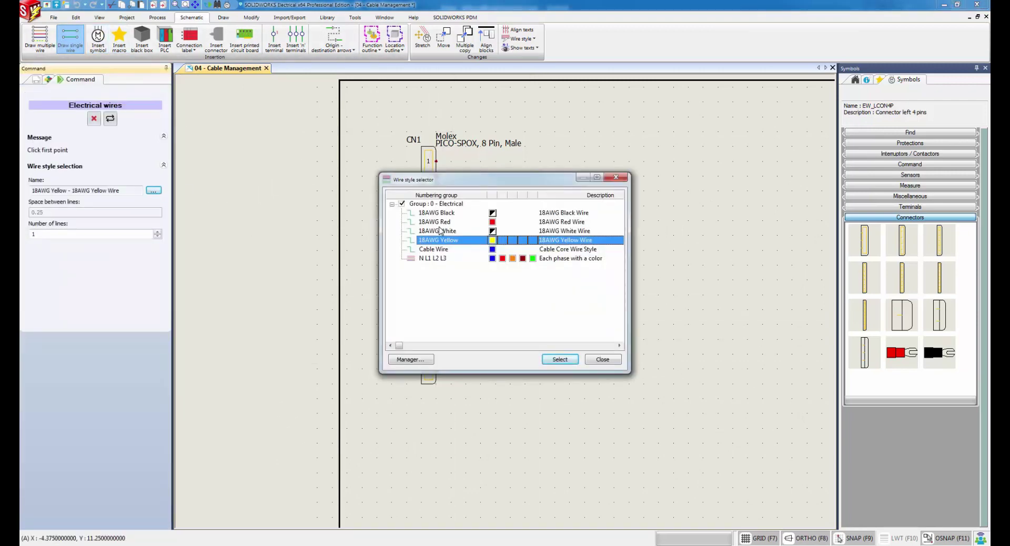
pyautogui.click(560, 359)
pyautogui.click(437, 250)
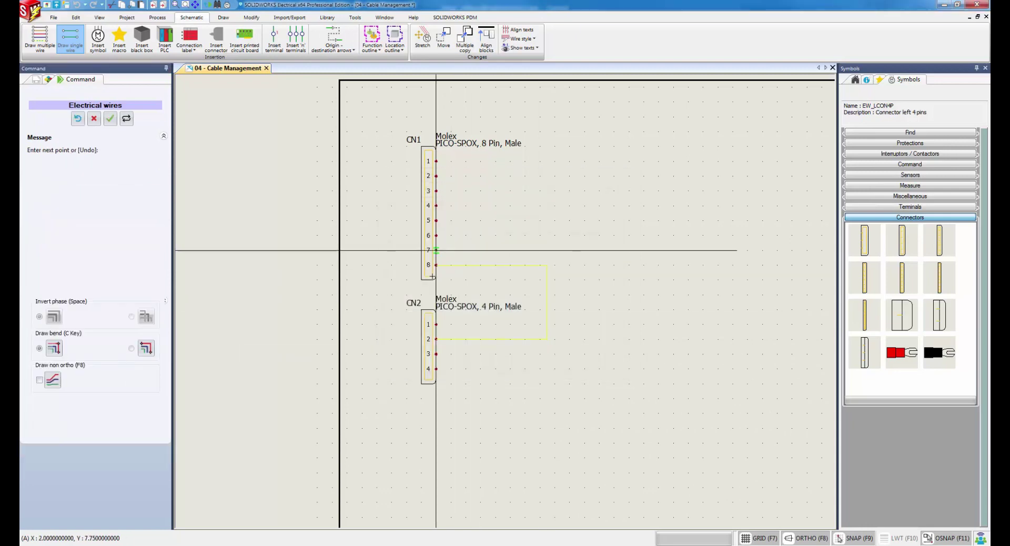
pyautogui.click(525, 322)
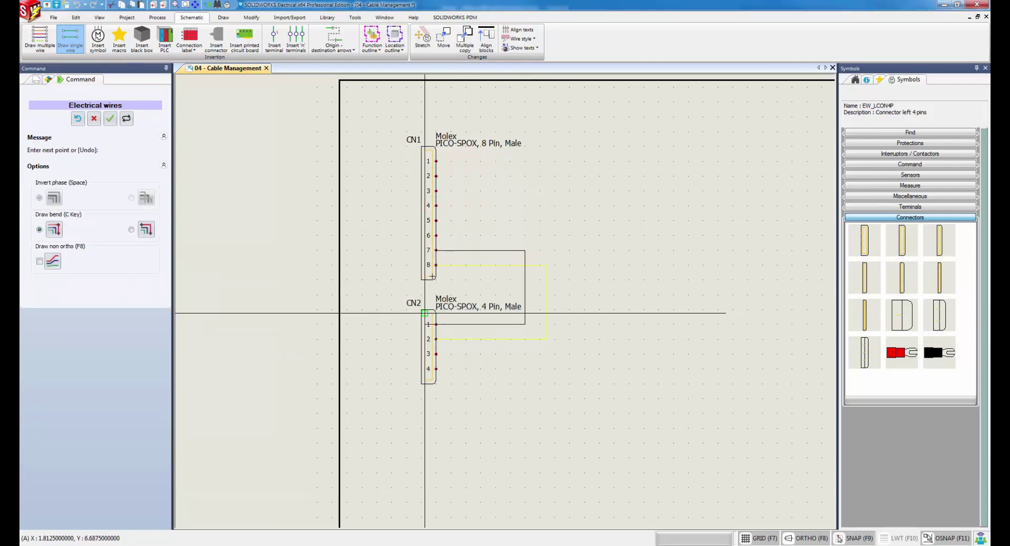
pyautogui.click(429, 321)
pyautogui.press('Escape')
# - Number the new wires without modifying the existing numbers
pyautogui.click(157, 18)
pyautogui.click(137, 40)
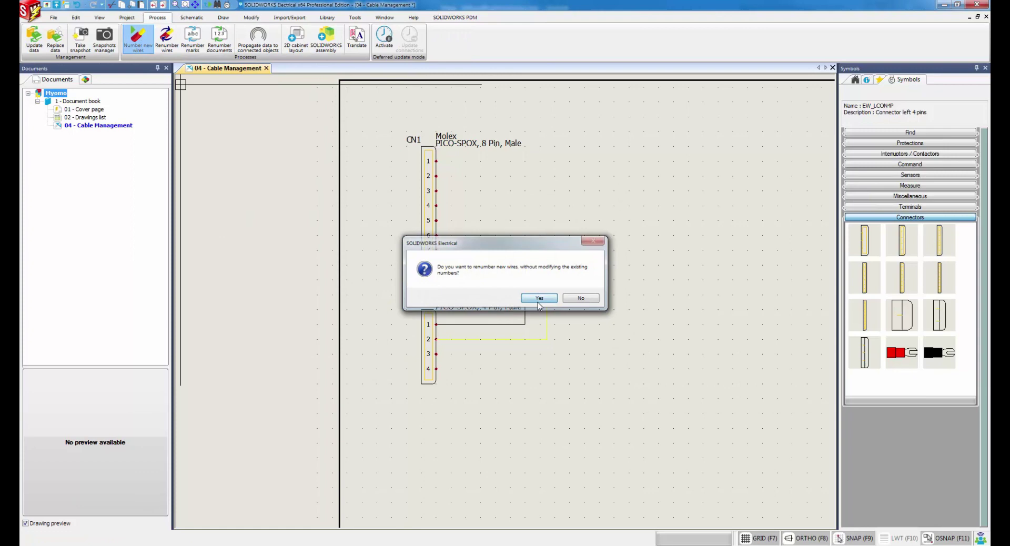
pyautogui.click(539, 298)
# - Insert a red-sleeved ring terminal to the right of connector CN2 and assign it the Cembre B7 part
pyautogui.scroll(3, 475, 271)
pyautogui.click(902, 352)
pyautogui.click(666, 416)
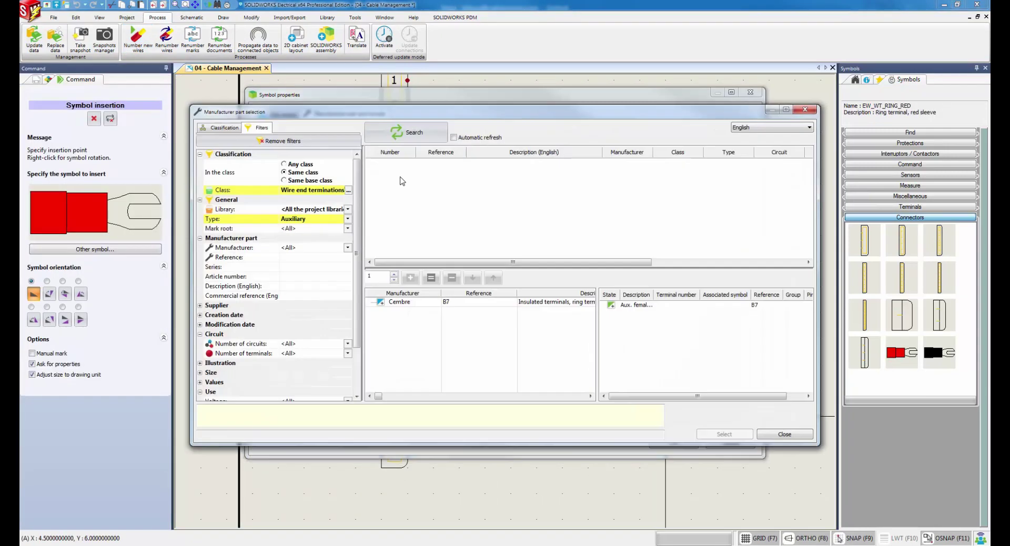
pyautogui.click(421, 189)
pyautogui.click(410, 278)
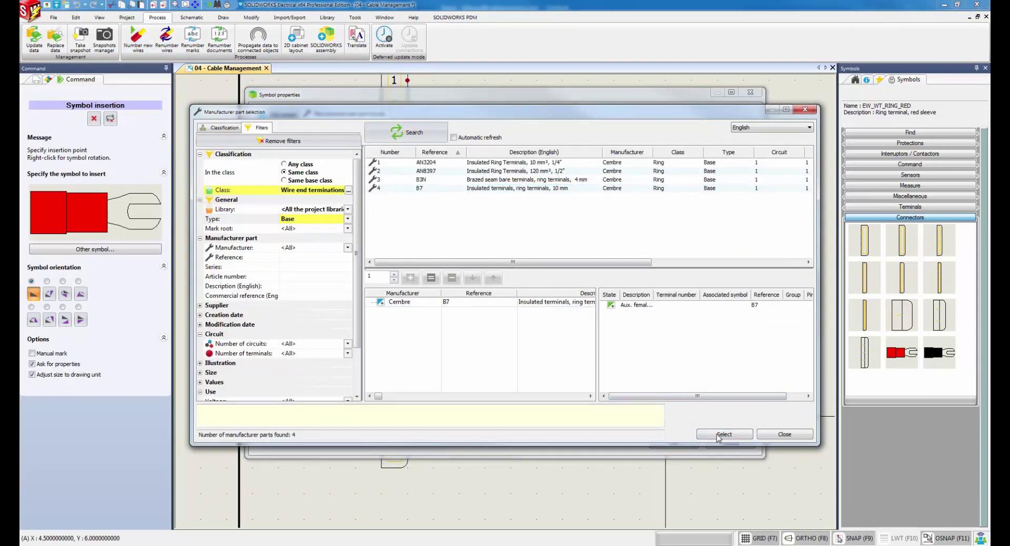
pyautogui.click(719, 438)
pyautogui.click(673, 443)
# - Insert a black ring terminal below the red one and assign it the Cembre B3N base part
pyautogui.moveTo(576, 455); pyautogui.dragTo(508, 438, button='middle')
pyautogui.click(940, 353)
pyautogui.click(598, 452)
pyautogui.click(371, 113)
pyautogui.click(270, 138)
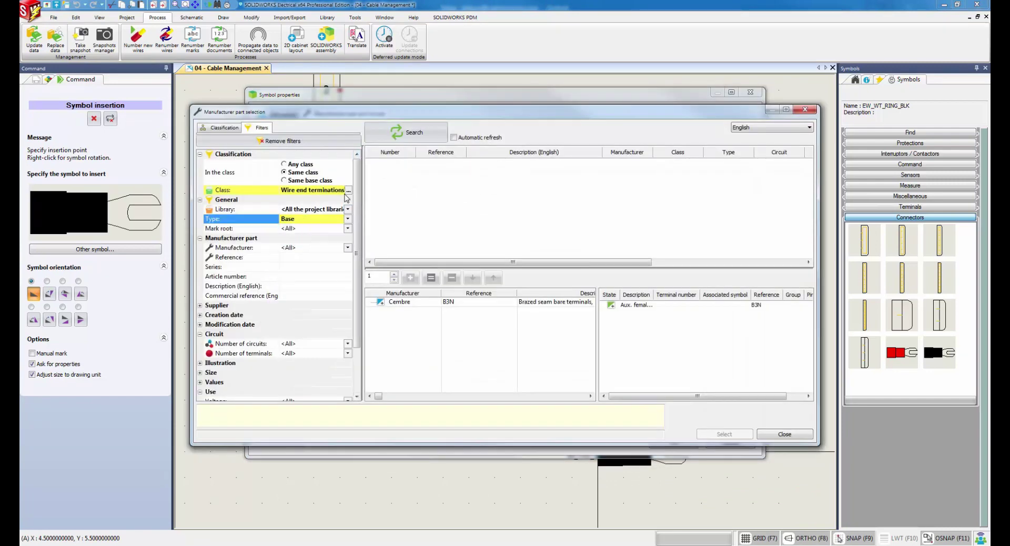
pyautogui.click(426, 180)
pyautogui.click(784, 435)
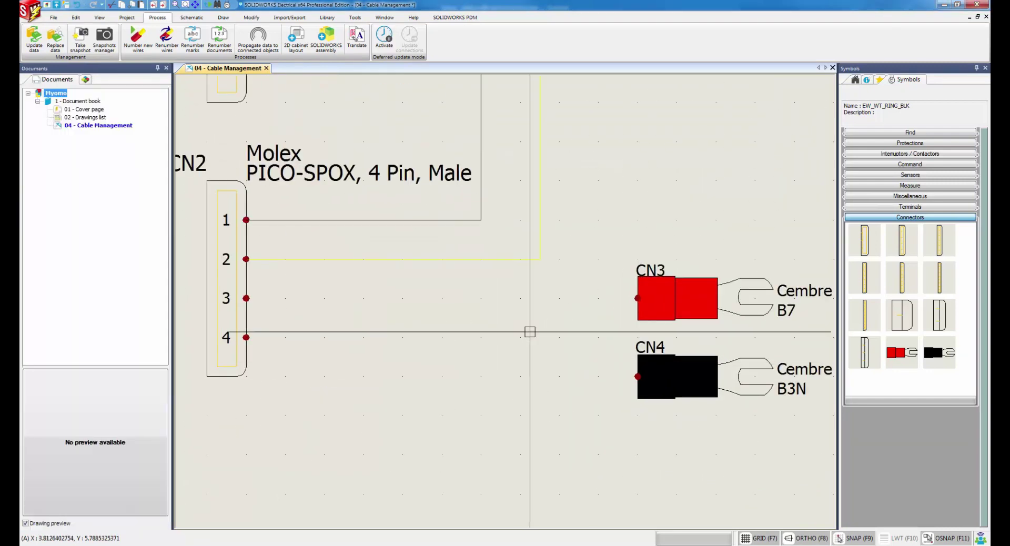
# - Draw an 18AWG Red wire from pin 3 of connector CN2 to the red ring terminal
pyautogui.click(191, 18)
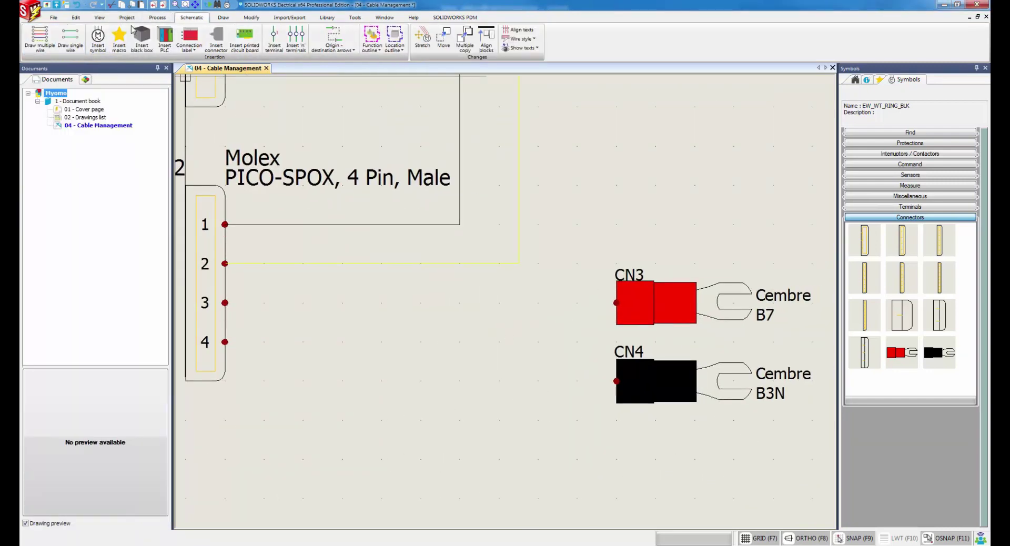
pyautogui.click(70, 39)
pyautogui.click(561, 360)
pyautogui.click(617, 303)
# - Draw an 18AWG Black wire from pin 4 of connector CN2 to the black ring terminal
pyautogui.click(158, 190)
pyautogui.click(446, 212)
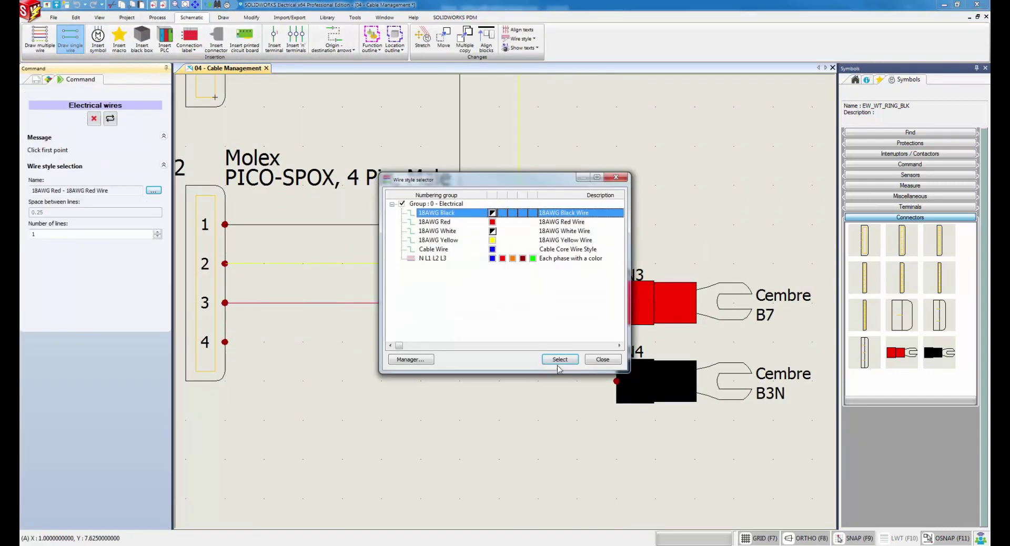
pyautogui.click(560, 360)
pyautogui.click(226, 342)
pyautogui.click(460, 381)
pyautogui.click(617, 381)
pyautogui.press('Escape')
# - Associate the six 18AWG_CORE wires between CN1 and CN5 with the violet, blue, orange, green, grey and brown cores of cable W1
pyautogui.scroll(-5, 367, 302)
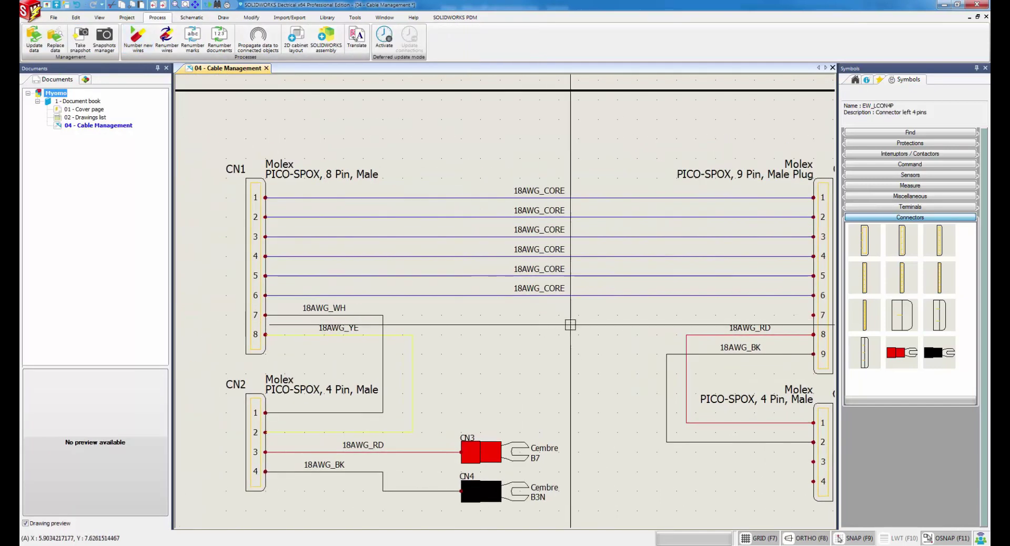
pyautogui.click(480, 198)
pyautogui.rightClick(480, 200)
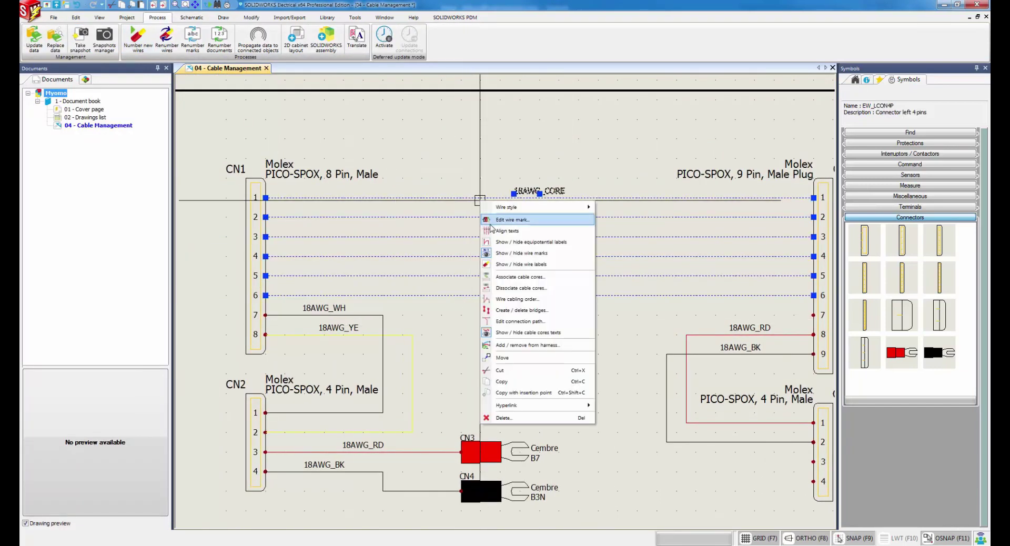
pyautogui.click(517, 278)
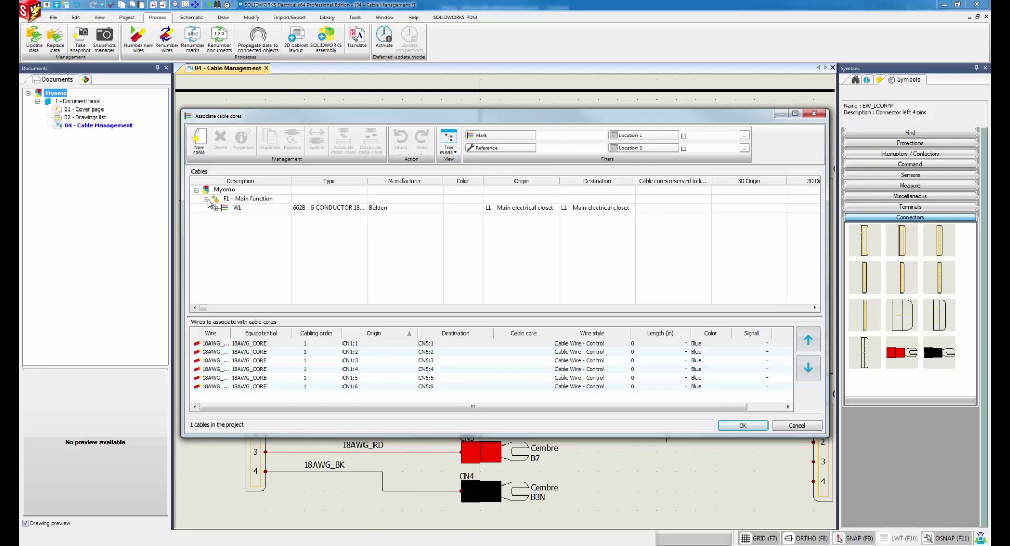
pyautogui.click(225, 209)
pyautogui.click(216, 208)
pyautogui.click(249, 217)
pyautogui.keyDown('shift'); pyautogui.click(252, 262); pyautogui.keyUp('shift')
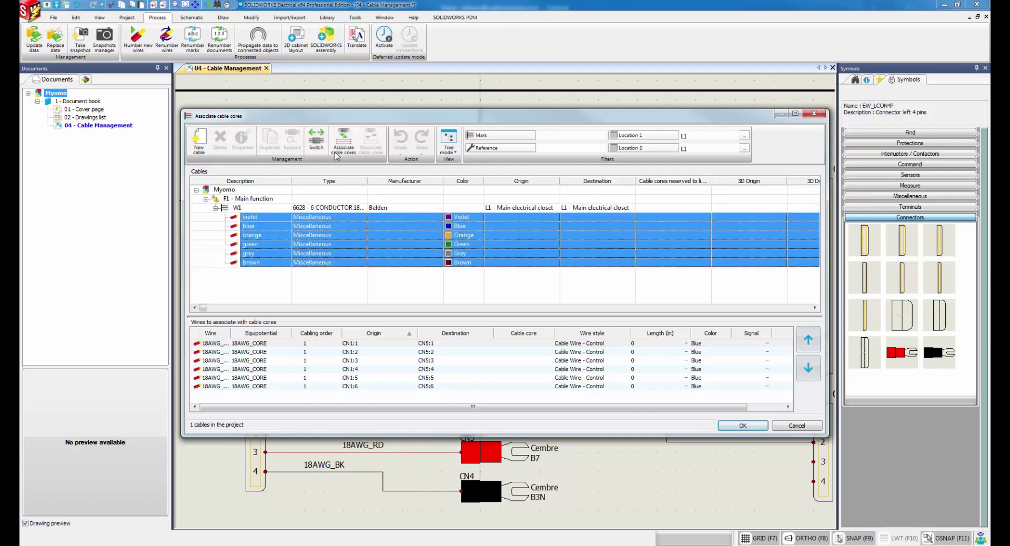
pyautogui.click(340, 150)
pyautogui.click(742, 426)
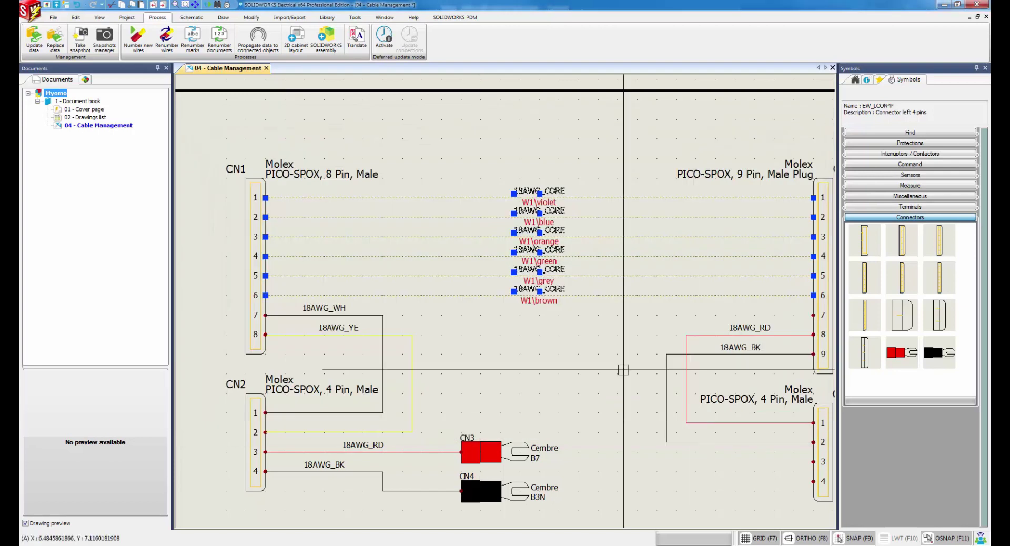
# - Generate report drawings for the list of cable cores, the bill of materials grouped by manufacturer and the list of wires by line style
pyautogui.scroll(5, 574, 294)
pyautogui.scroll(-5, 568, 196)
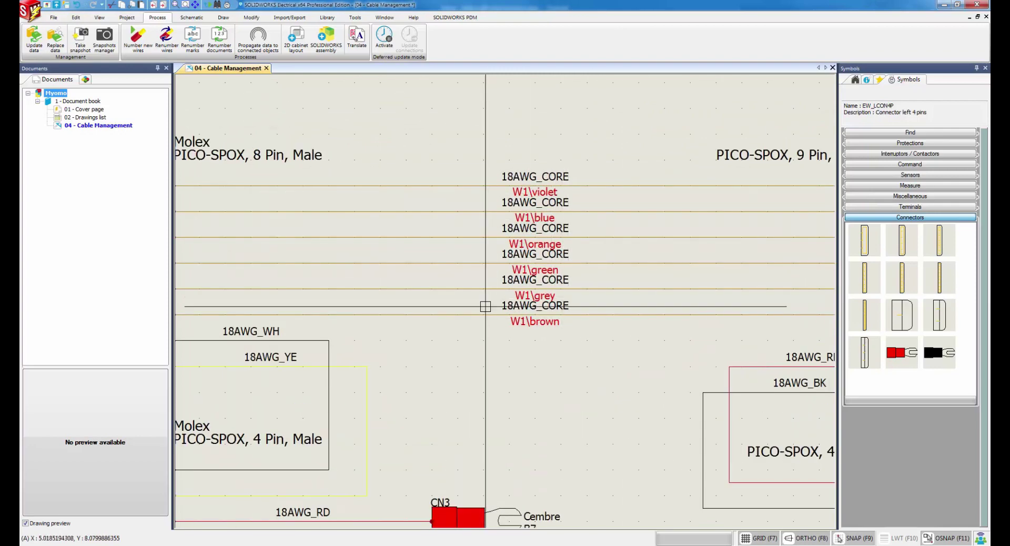
pyautogui.scroll(1, 379, 41)
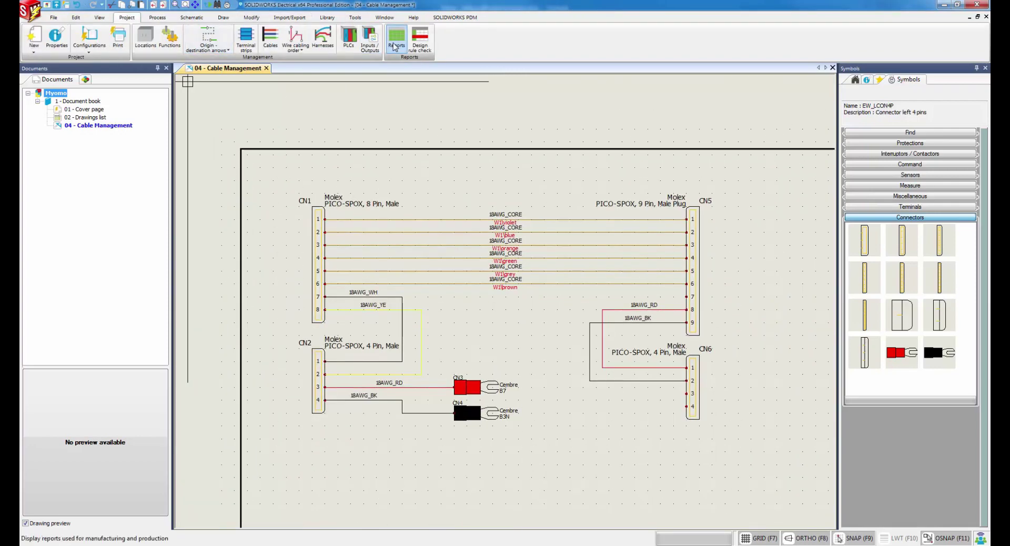
pyautogui.click(393, 46)
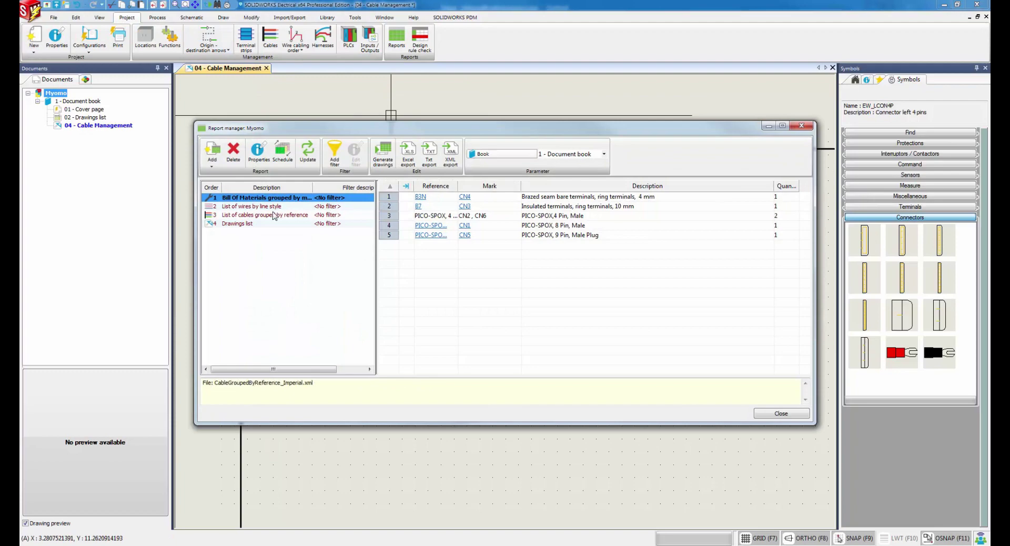
pyautogui.click(383, 149)
pyautogui.click(370, 228)
pyautogui.click(370, 218)
pyautogui.click(611, 371)
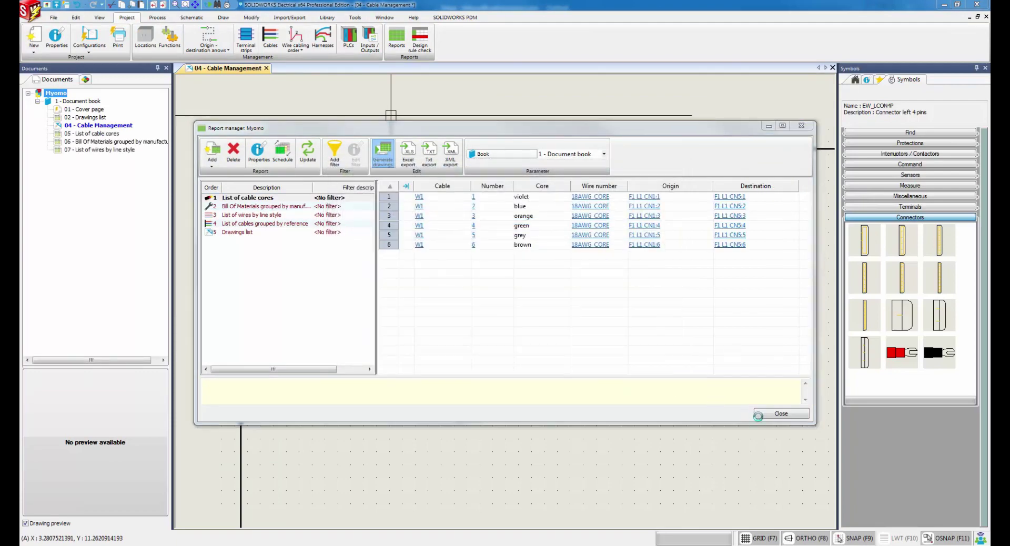
pyautogui.click(626, 360)
pyautogui.click(770, 415)
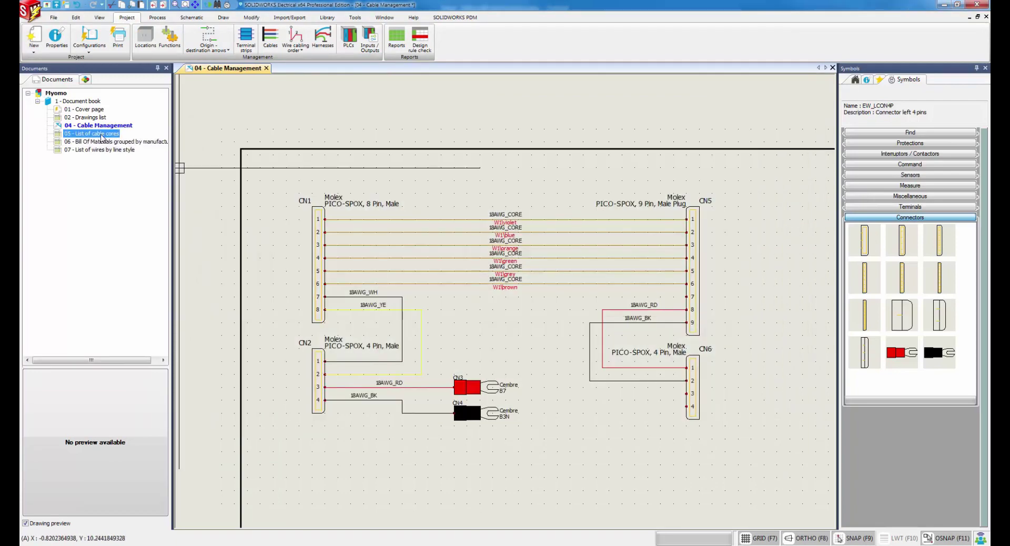
# - Examine the generated drawings for cable cores, the bill of materials by manufacturer and wires by line style
pyautogui.doubleClick(92, 134)
pyautogui.scroll(5, 399, 150)
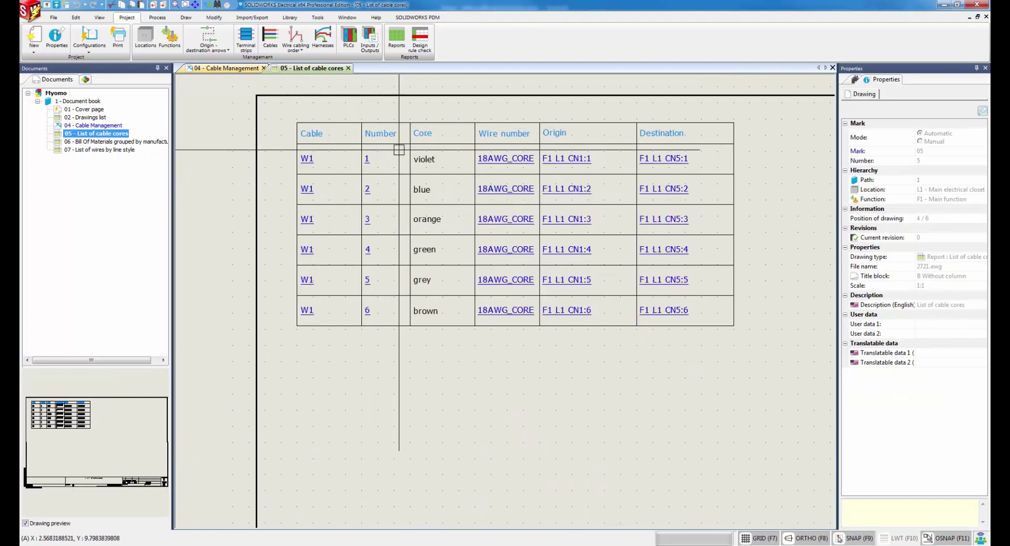
pyautogui.doubleClick(121, 142)
pyautogui.scroll(3, 458, 219)
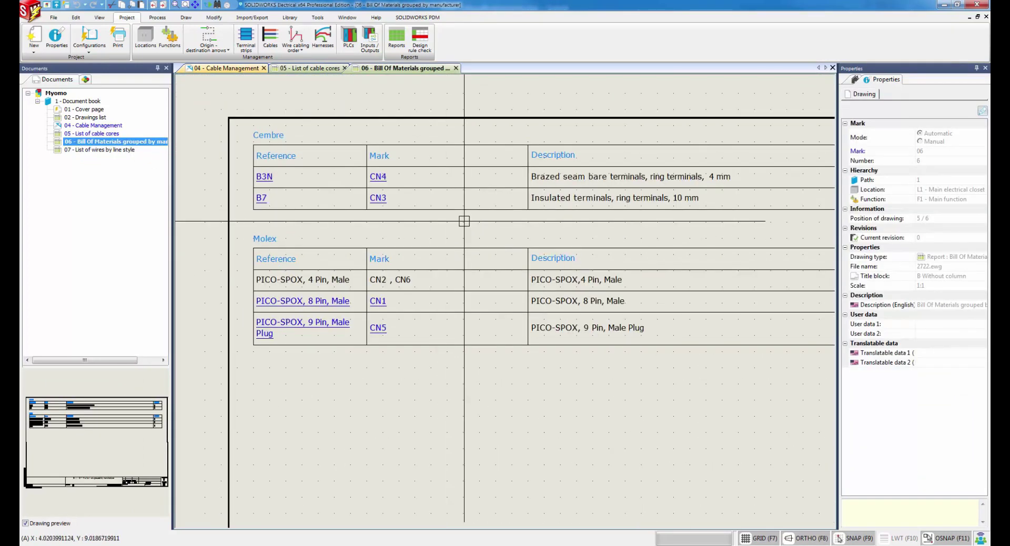
pyautogui.rightClick(105, 150)
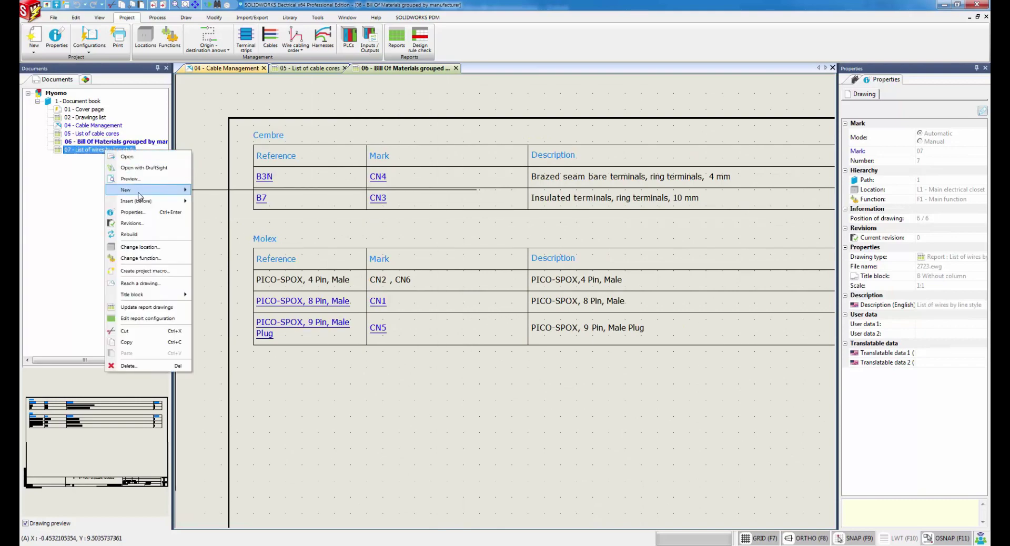
pyautogui.click(117, 157)
pyautogui.scroll(5, 278, 188)
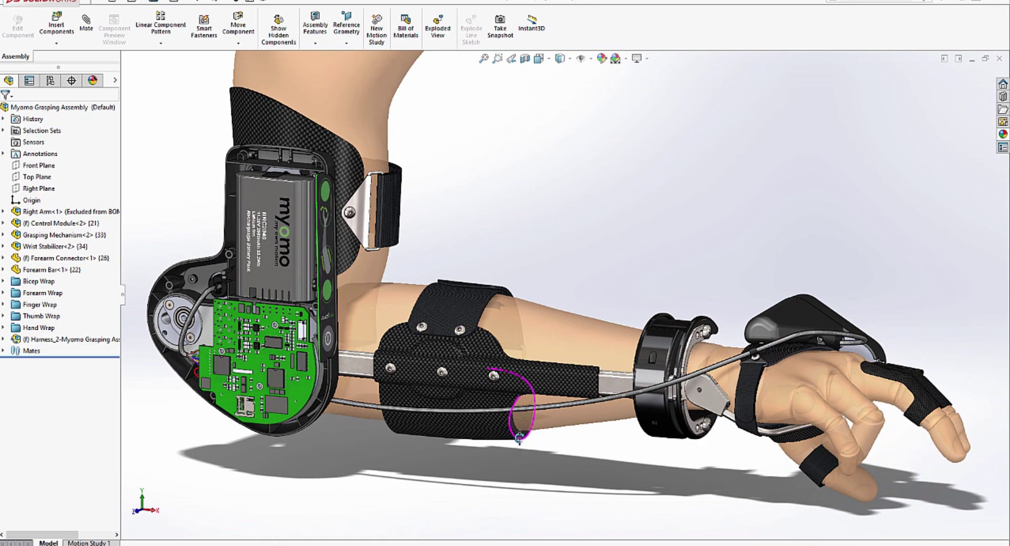
# - In SOLIDWORKS, open the Harness_2-Myomo Grasping Assembly-001 subassembly from the grasping assembly in its own window
pyautogui.moveTo(519, 438)
pyautogui.mouseDown(button='middle')
pyautogui.moveTo(595, 439)
pyautogui.moveTo(502, 445)
pyautogui.mouseUp(button='middle')
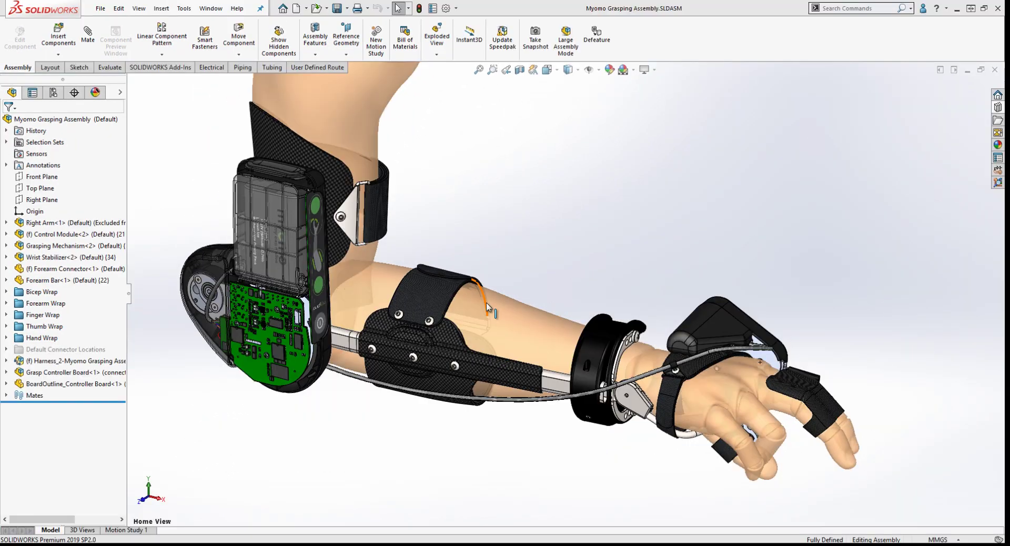
pyautogui.click(74, 362)
pyautogui.click(81, 328)
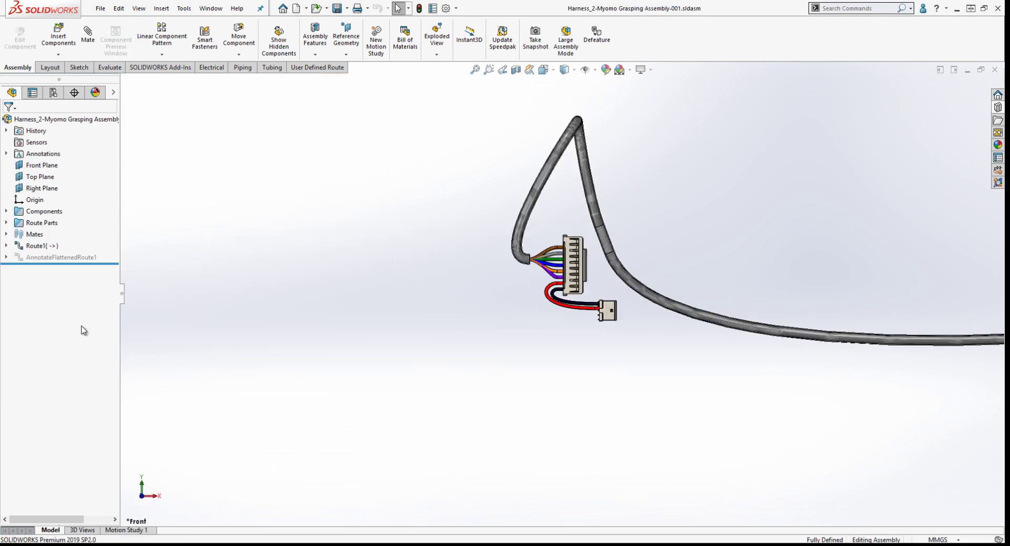
# - Display the annotated flattened route of the harness in place of its 3D route
pyautogui.press('f')
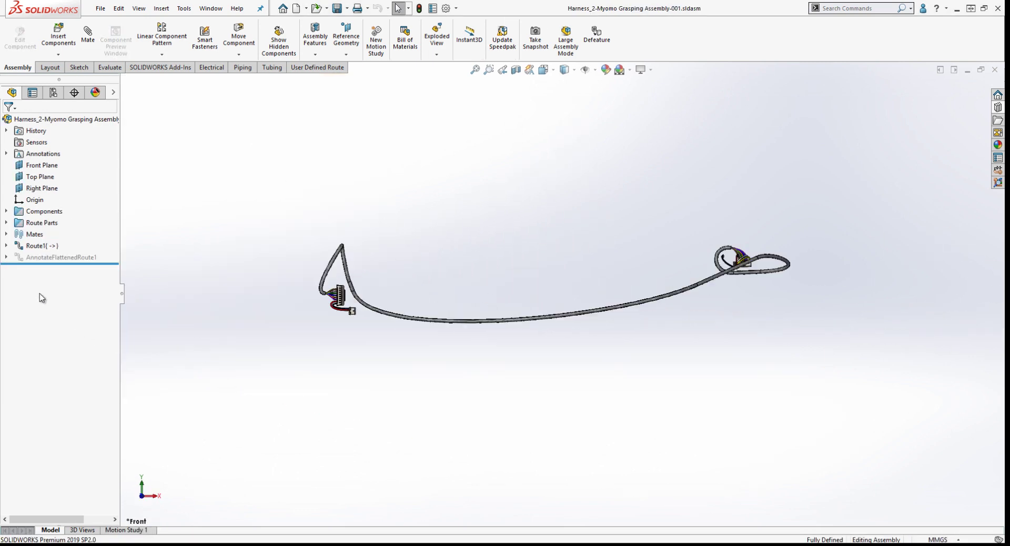
pyautogui.rightClick(52, 258)
pyautogui.click(94, 280)
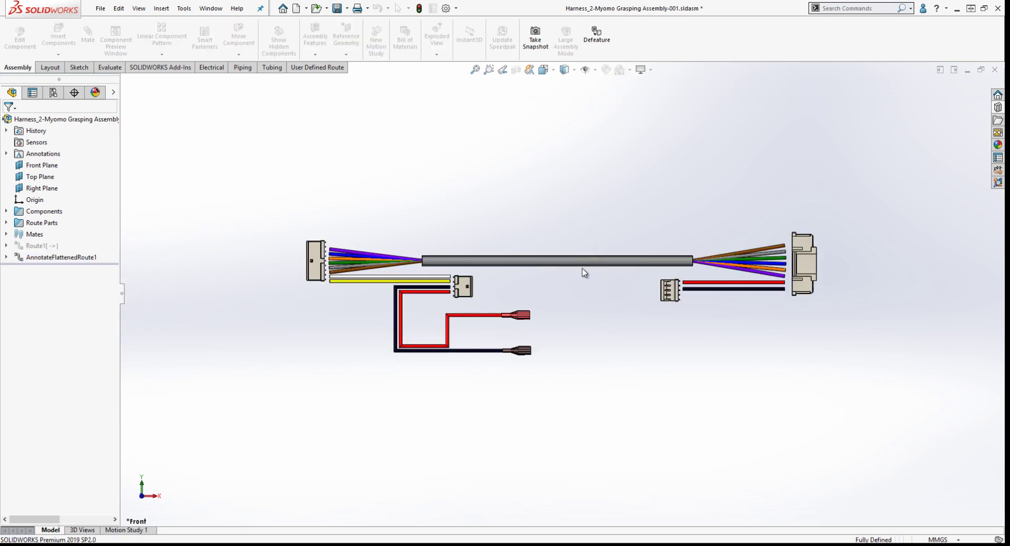
# - Create a harness drawing with the bom-standard electrical BOM, bom-circuit-summary cut list, connector table, auto balloons and annotations
pyautogui.scroll(-2, 584, 273)
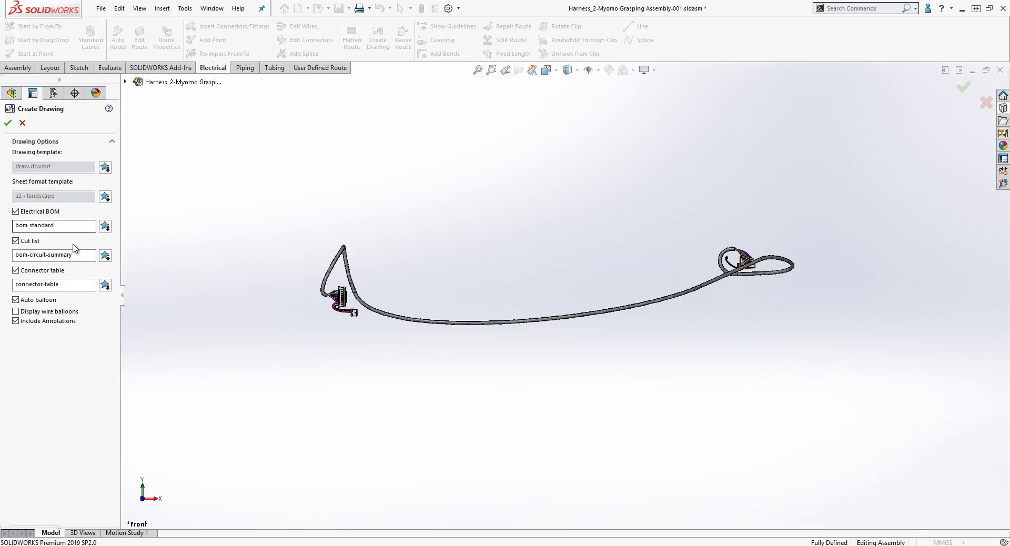
pyautogui.click(8, 124)
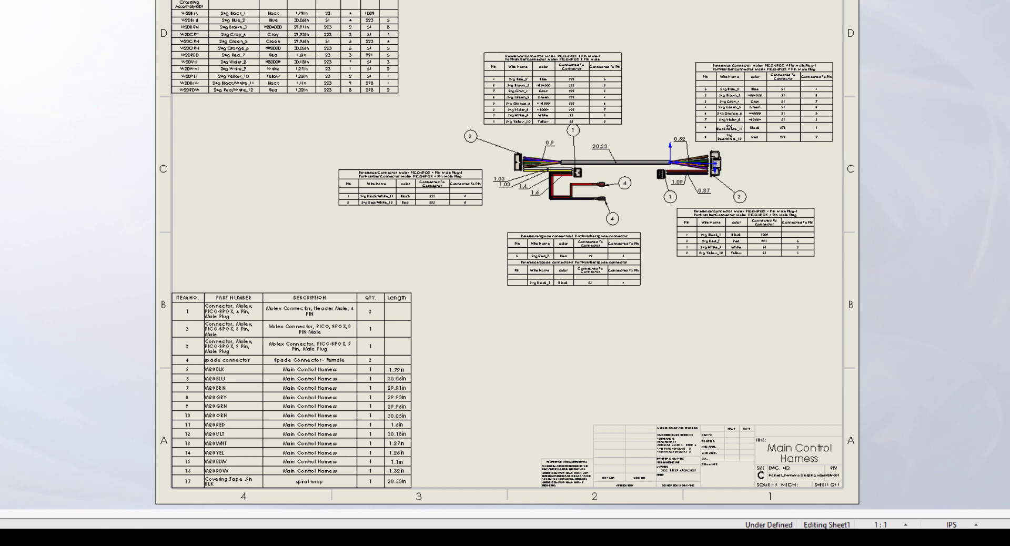
# - Examine the bill of materials with its wire lengths and the overall layout of the Main Control Harness drawing
pyautogui.click(385, 345)
pyautogui.scroll(-1, 299, 381)
pyautogui.scroll(-4, 298, 380)
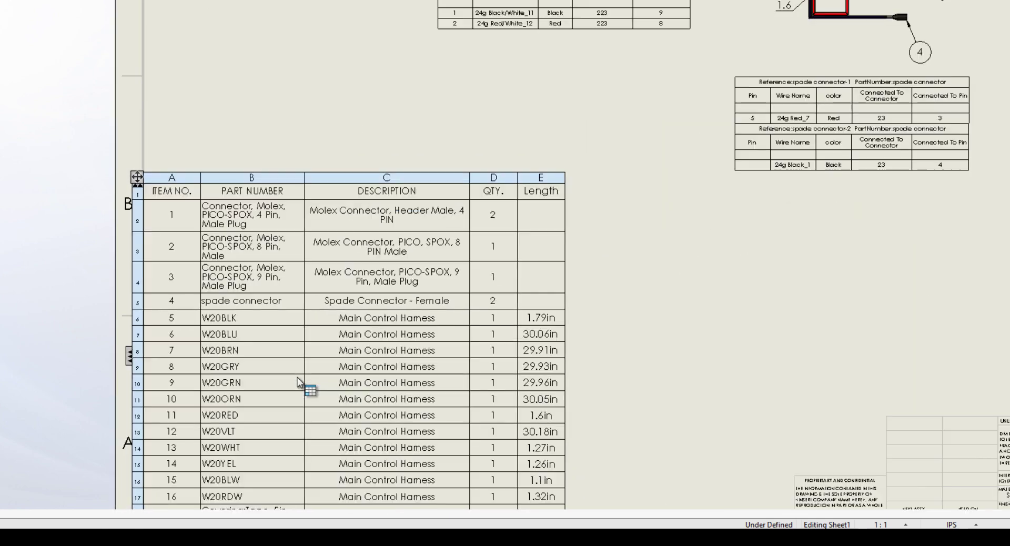
pyautogui.moveTo(294, 221); pyautogui.dragTo(288, 186, button='middle')
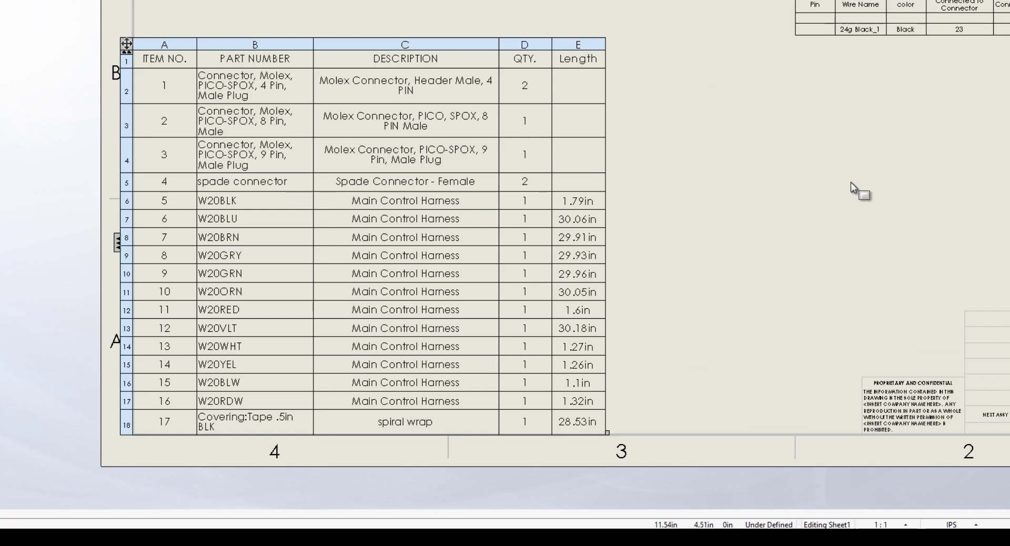
pyautogui.scroll(4, 858, 189)
pyautogui.moveTo(858, 189); pyautogui.dragTo(643, 432, button='middle')
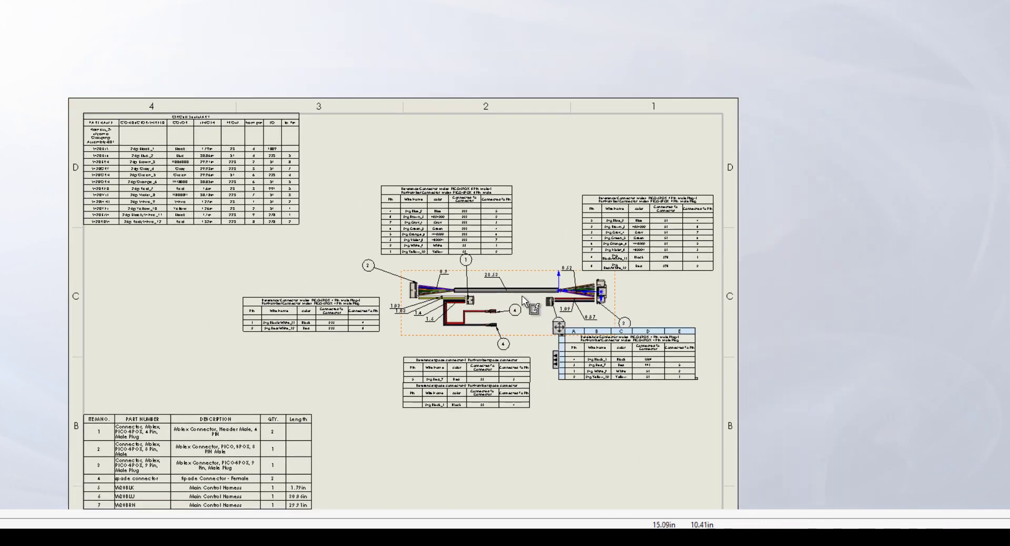